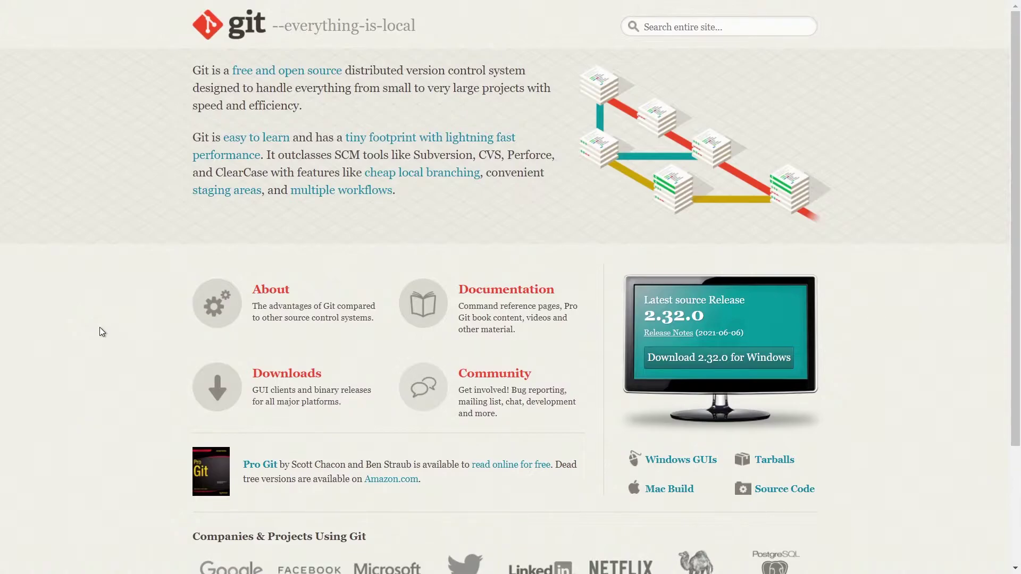
Leave full-screen view and check the Git website's full address
{"action": "key", "text": "F11"}
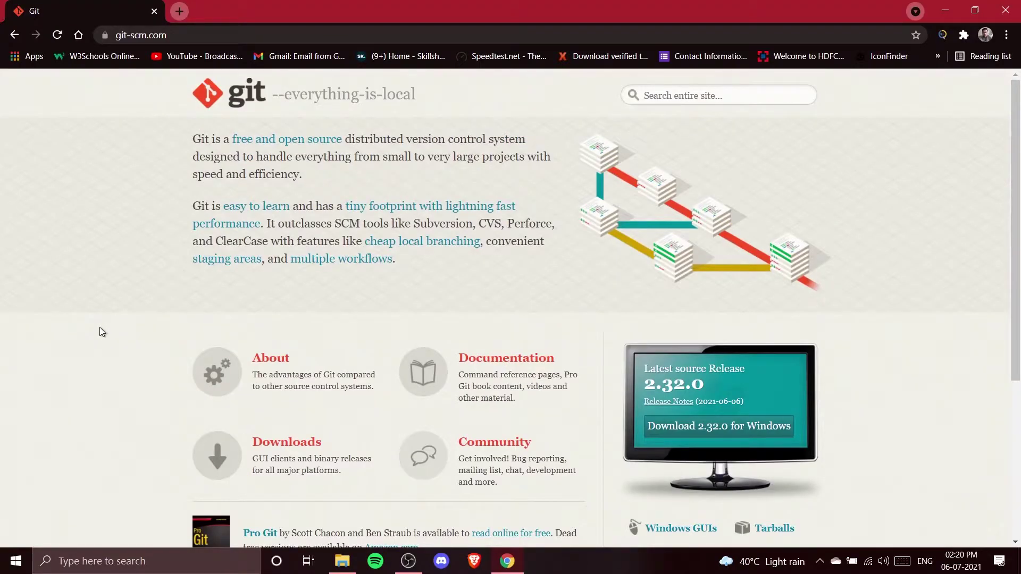
{"action": "left_click", "coordinate": [100, 42]}
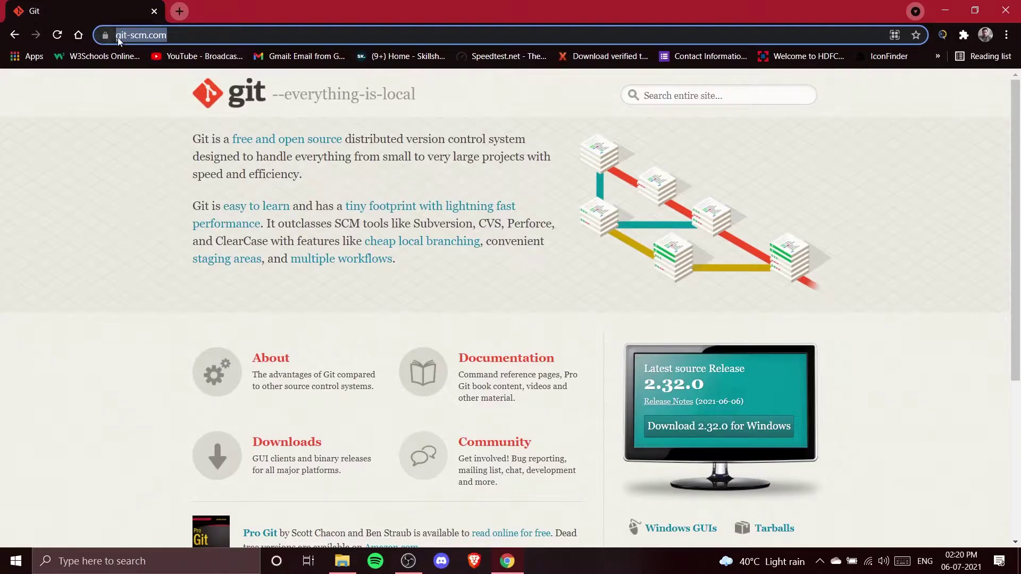
{"action": "key", "text": "End"}
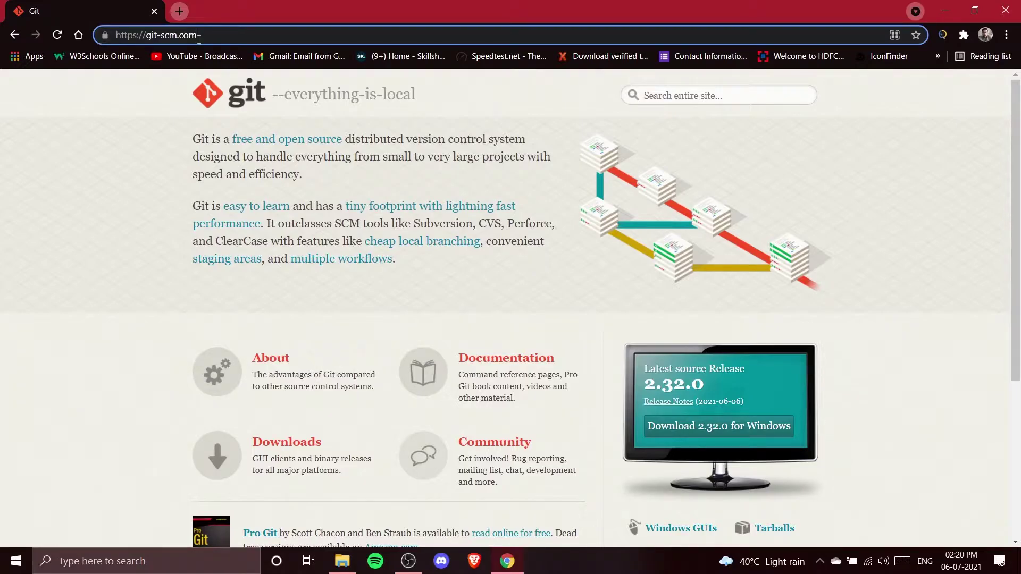
{"action": "left_click", "coordinate": [119, 199]}
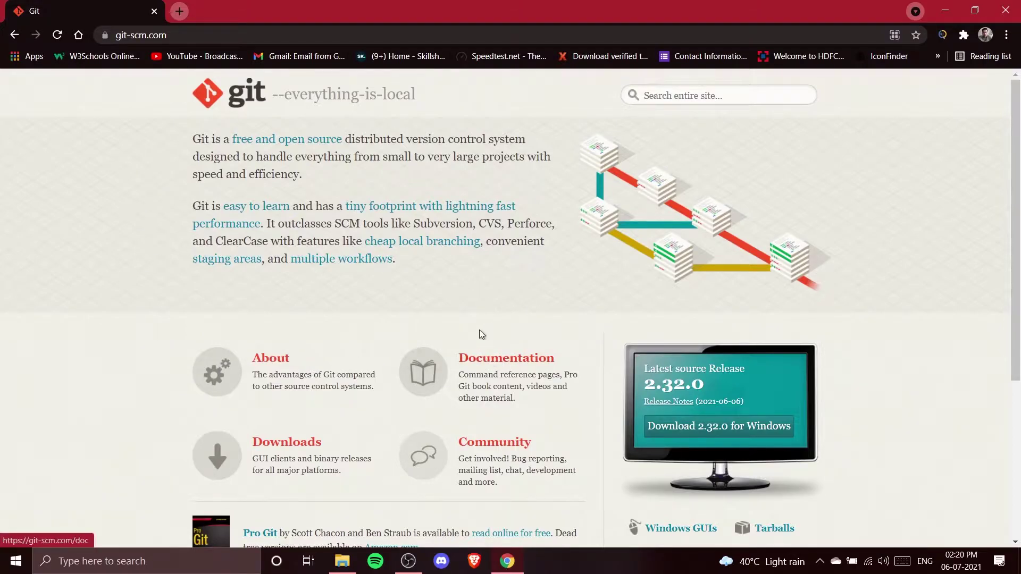
Download Git for Windows from the site's Downloads page and save Git-2.32.0-64-bit.exe to the Desktop
{"action": "scroll", "coordinate": [356, 248], "scroll_direction": "down", "scroll_amount": 2}
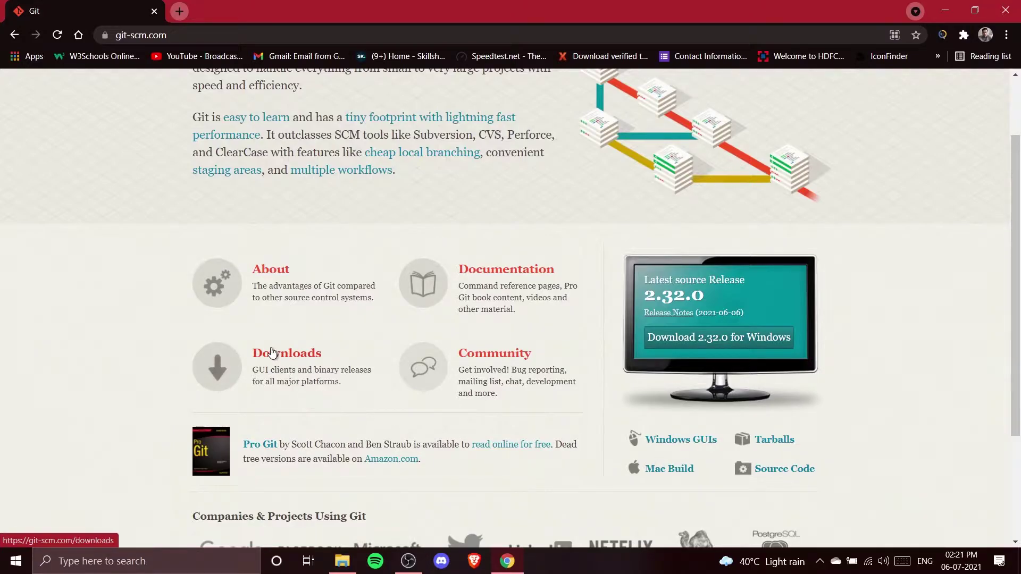
{"action": "left_click", "coordinate": [297, 356]}
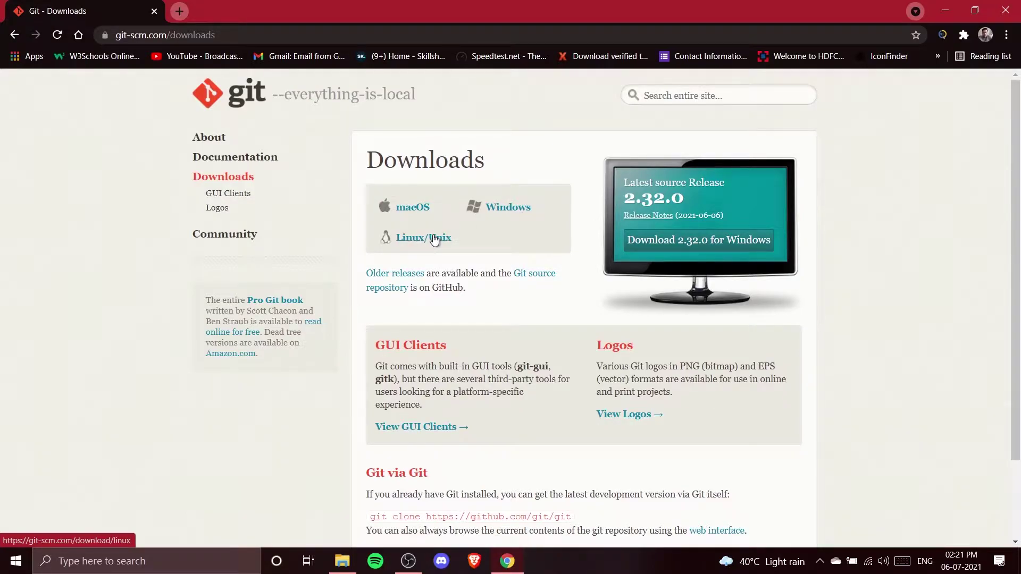
{"action": "left_click", "coordinate": [507, 212]}
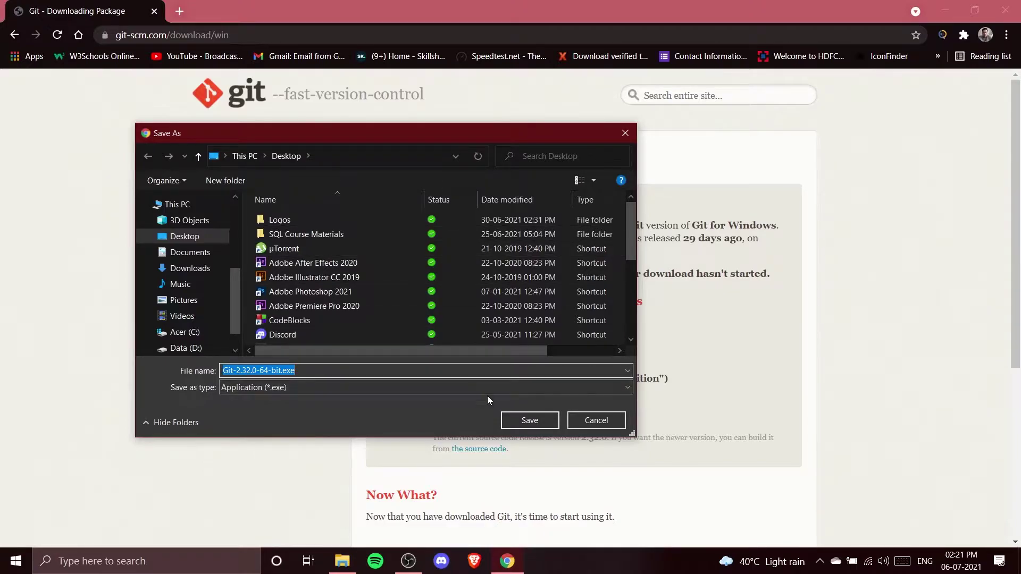
{"action": "left_click", "coordinate": [524, 424]}
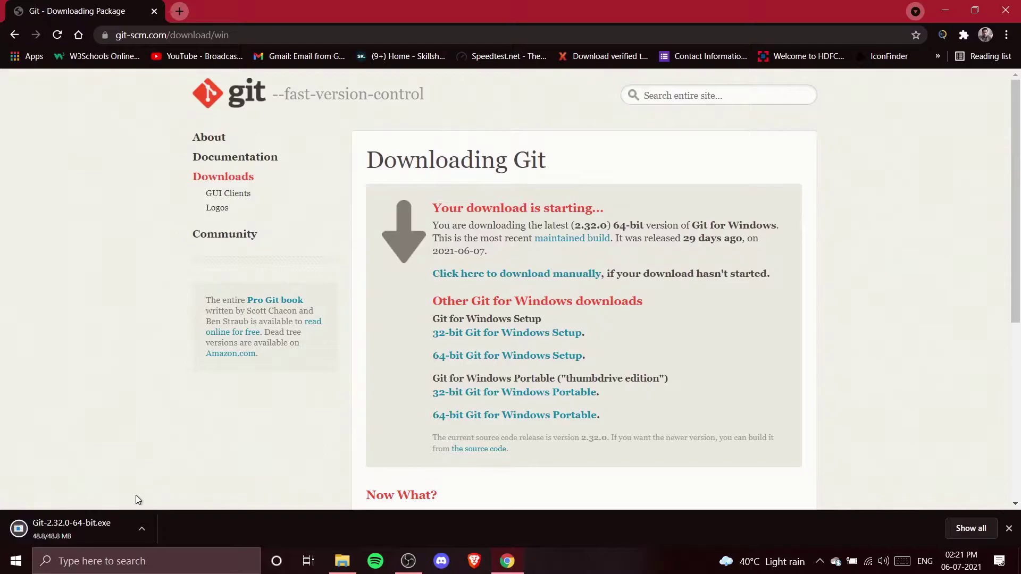
Run the downloaded Git-2.32.0-64-bit.exe installer and position its setup window over the download page
{"action": "left_click", "coordinate": [77, 531]}
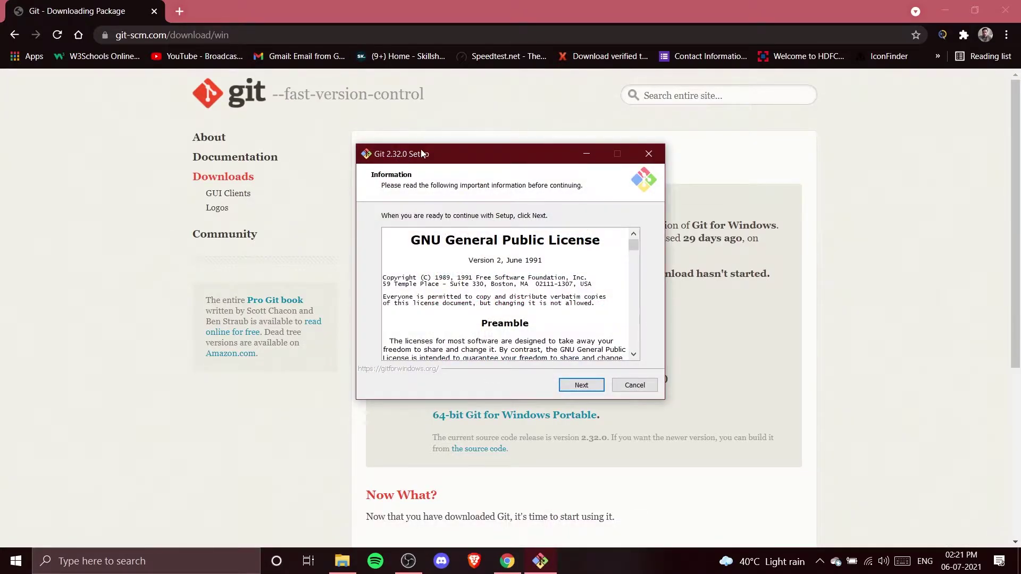
{"action": "left_click_drag", "start_coordinate": [498, 160], "coordinate": [194, 186]}
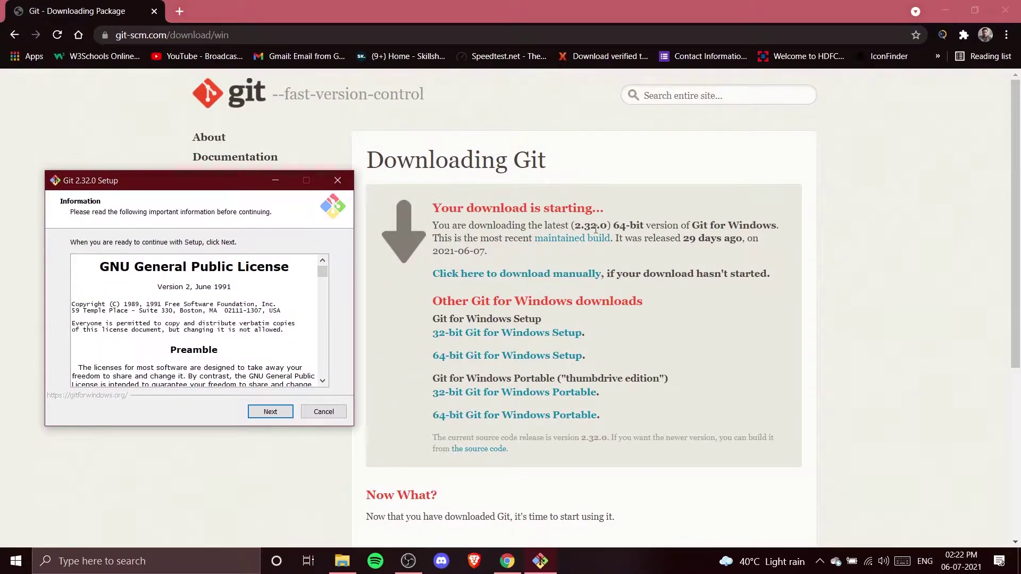
{"action": "left_click_drag", "start_coordinate": [188, 188], "coordinate": [494, 200]}
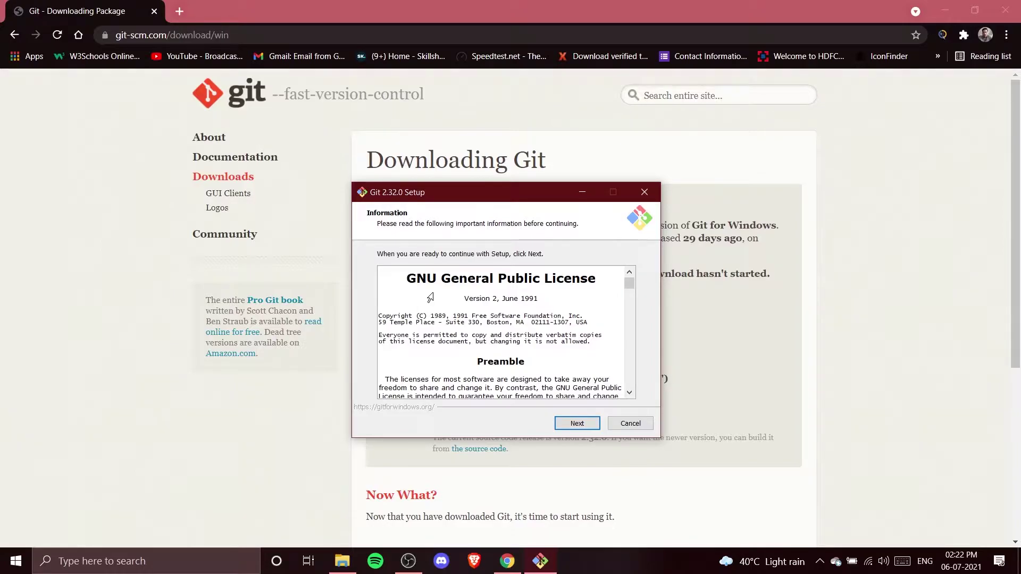
{"action": "left_click_drag", "start_coordinate": [454, 200], "coordinate": [451, 209]}
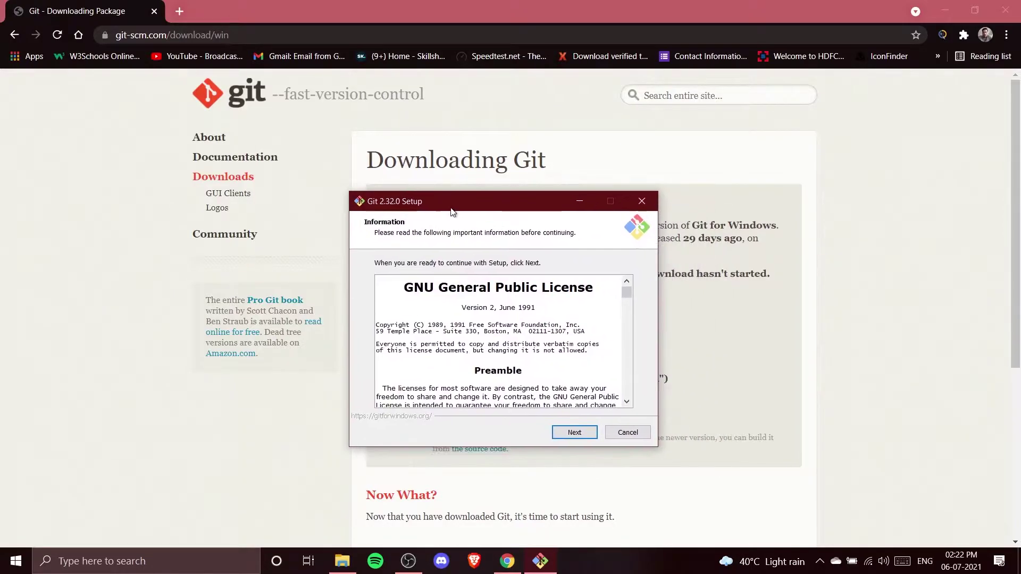
Proceed past the license, keeping the C:\Program Files\Git destination and the default component selection
{"action": "left_click", "coordinate": [576, 433]}
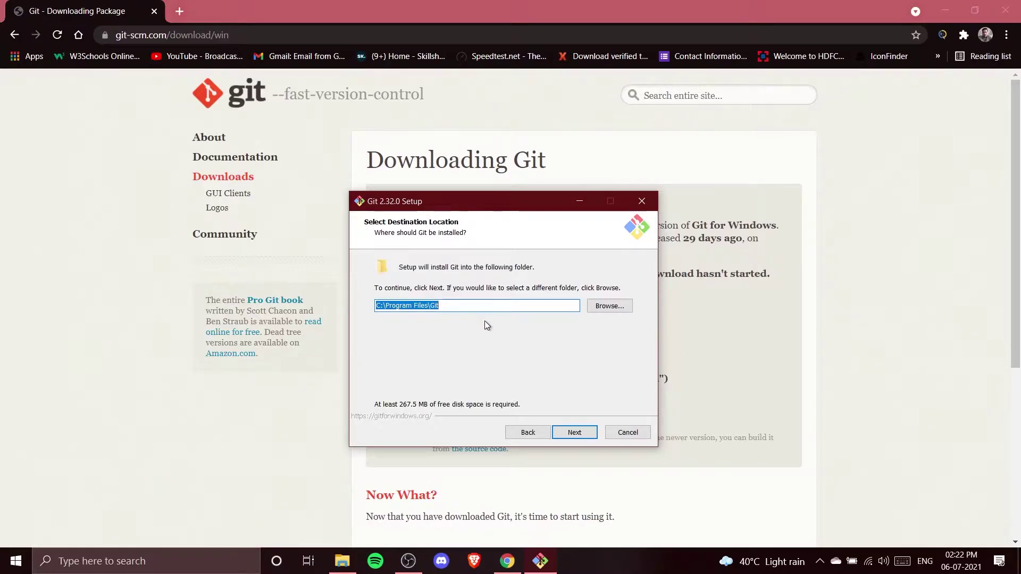
{"action": "left_click", "coordinate": [575, 432]}
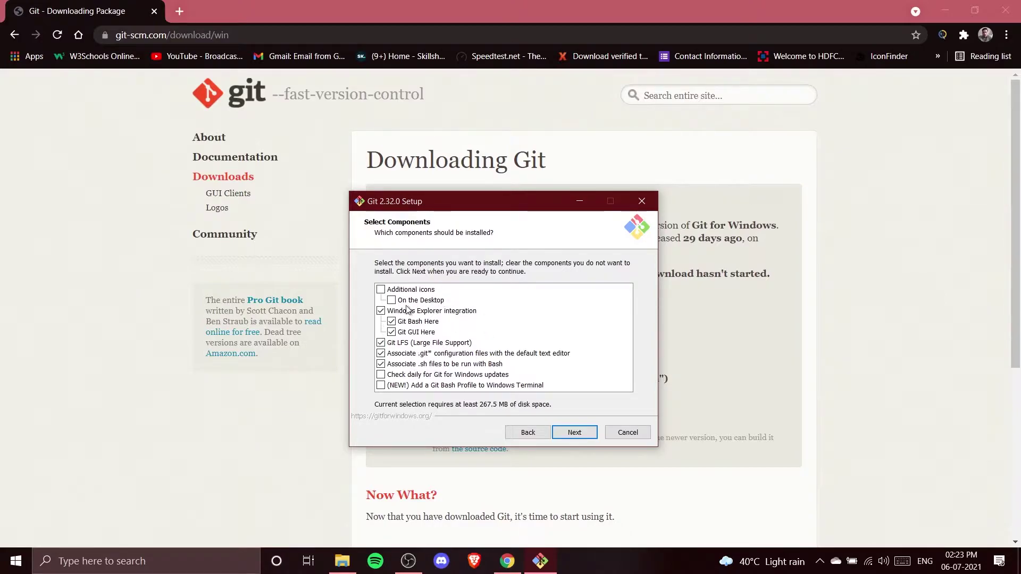
{"action": "left_click", "coordinate": [576, 434]}
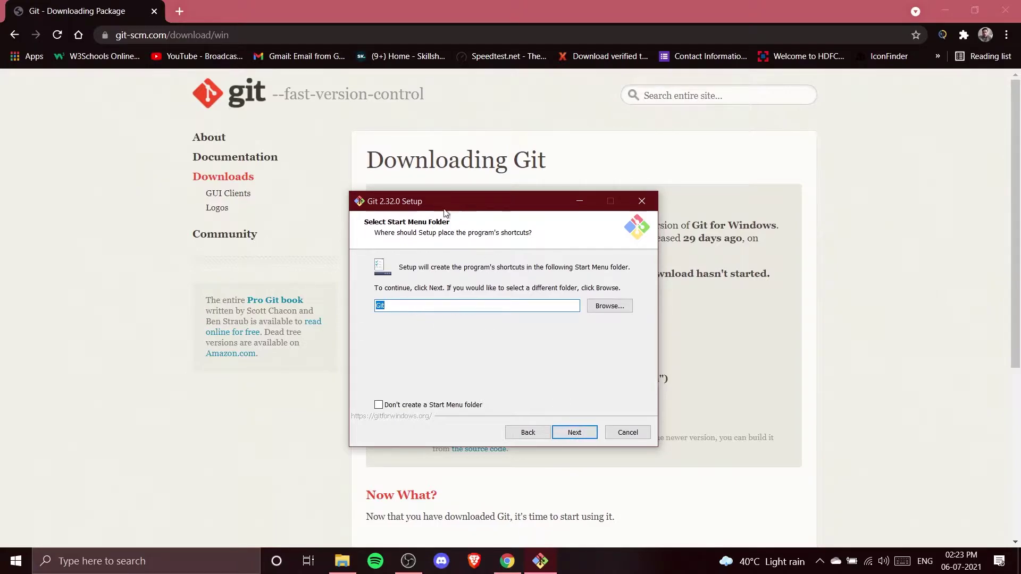
{"action": "key", "text": "super"}
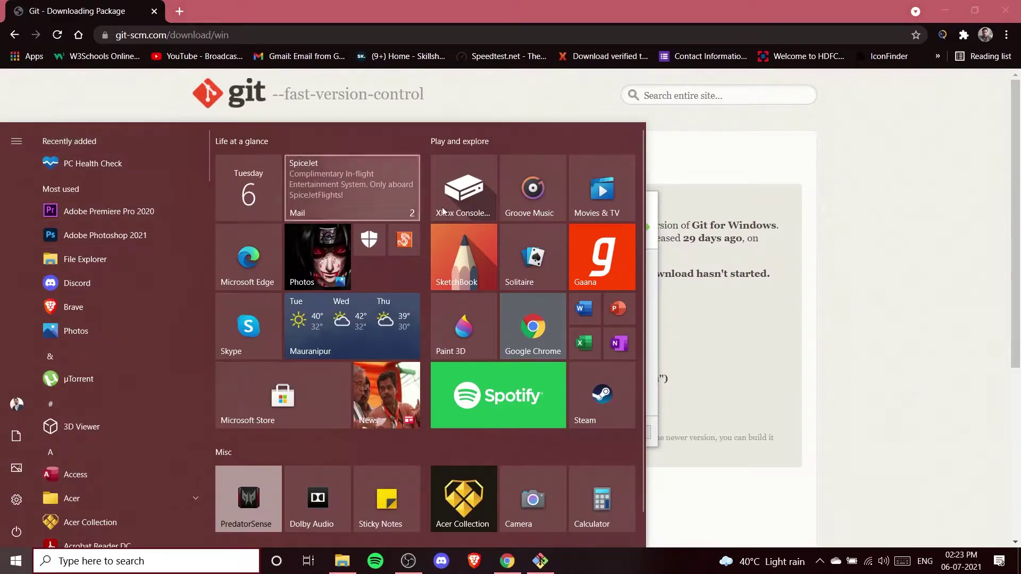
{"action": "left_click", "coordinate": [681, 331]}
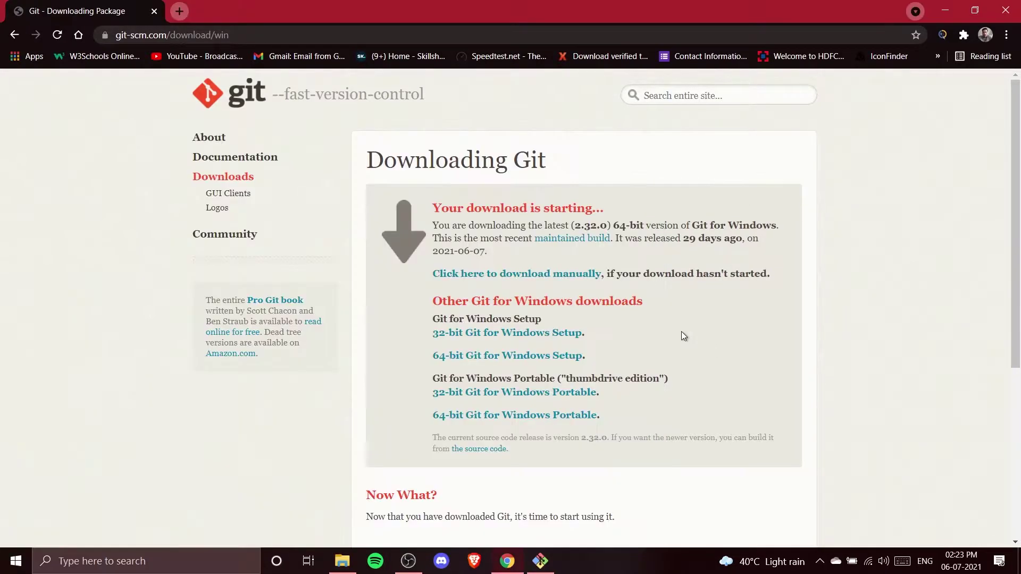
{"action": "left_click", "coordinate": [540, 561]}
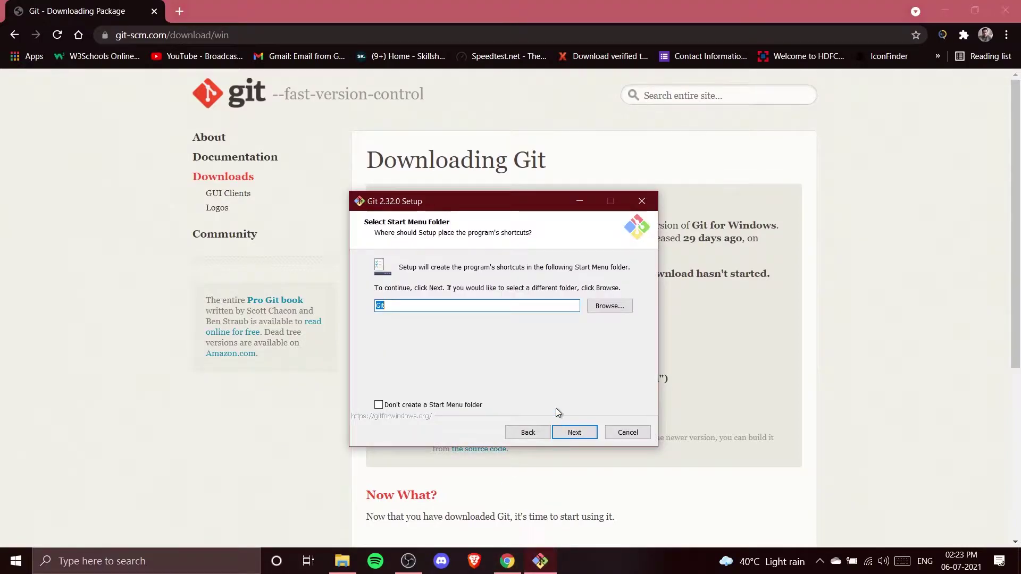
Opt out of creating a Start Menu folder and choose Visual Studio Code as Git's default editor
{"action": "left_click", "coordinate": [400, 407]}
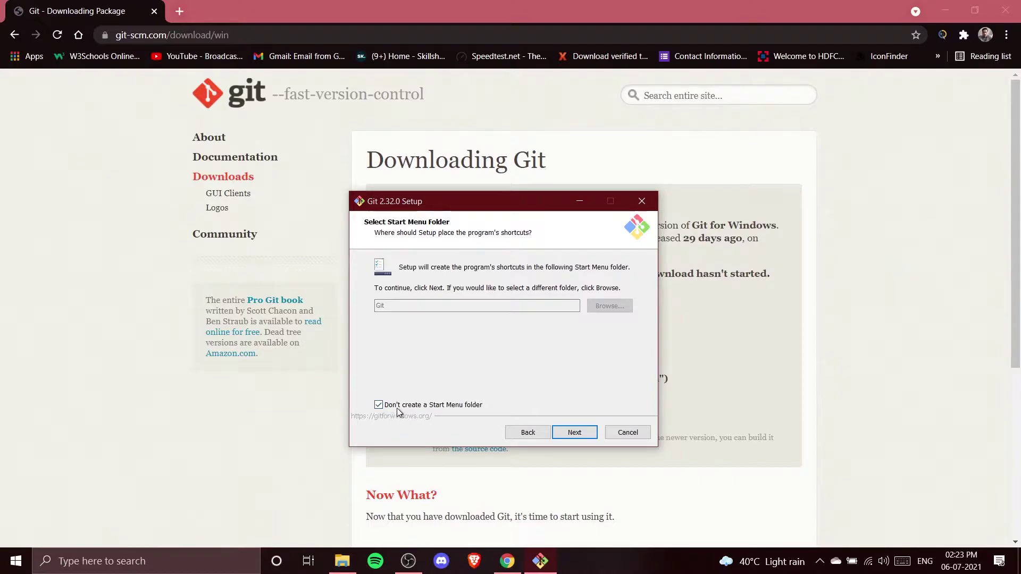
{"action": "left_click", "coordinate": [575, 434]}
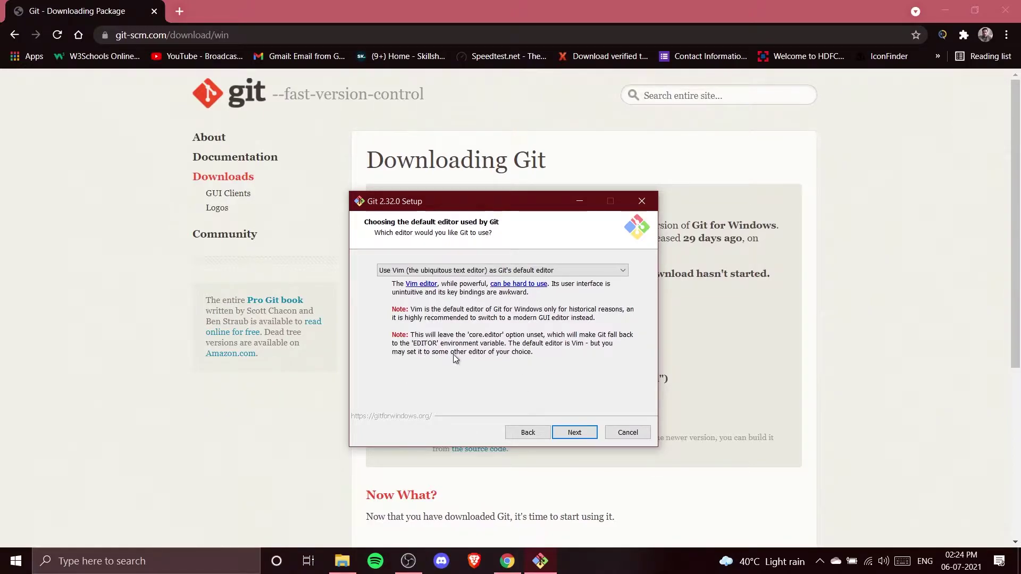
{"action": "left_click", "coordinate": [622, 271]}
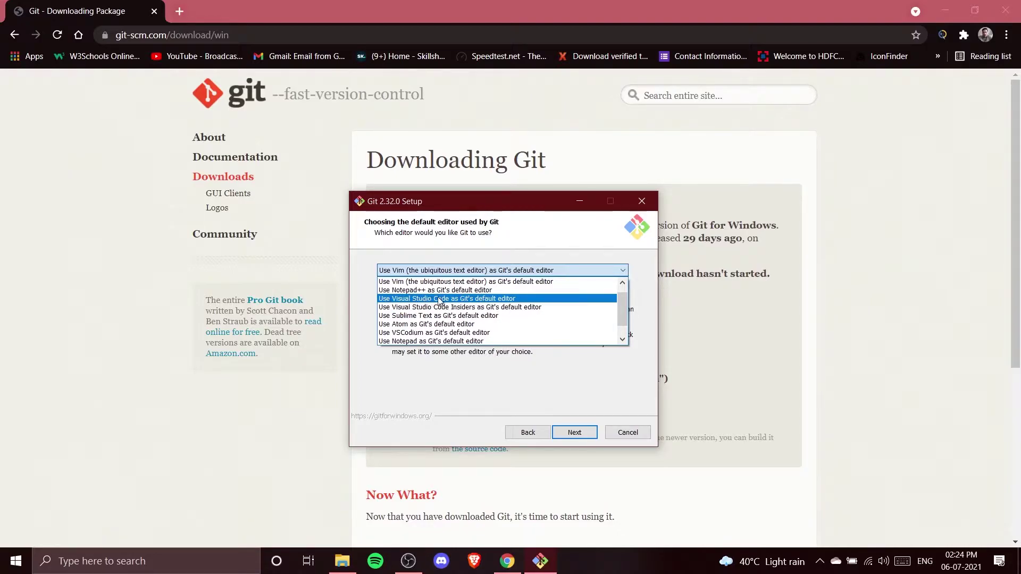
{"action": "left_click", "coordinate": [511, 303]}
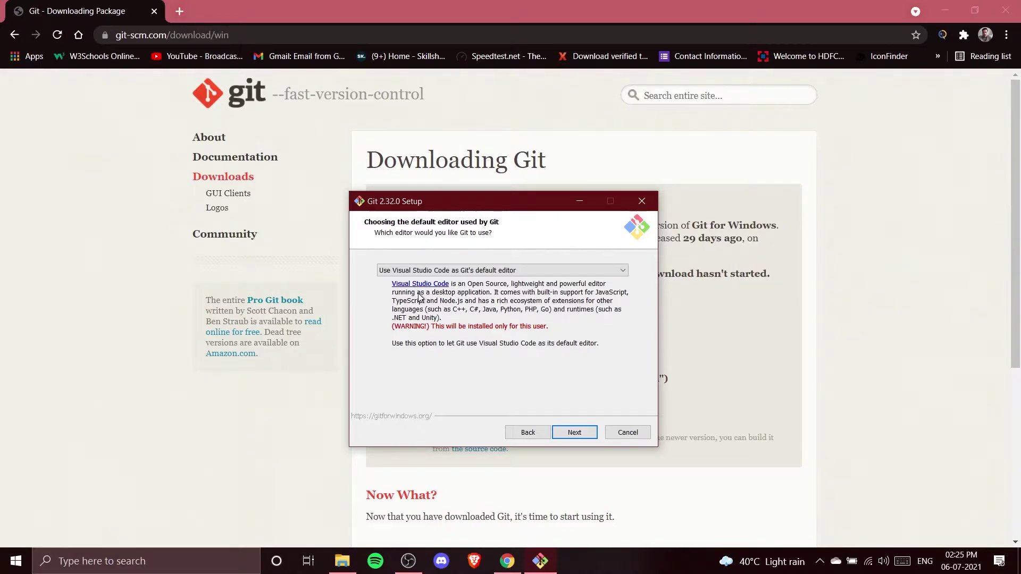
{"action": "left_click", "coordinate": [575, 433]}
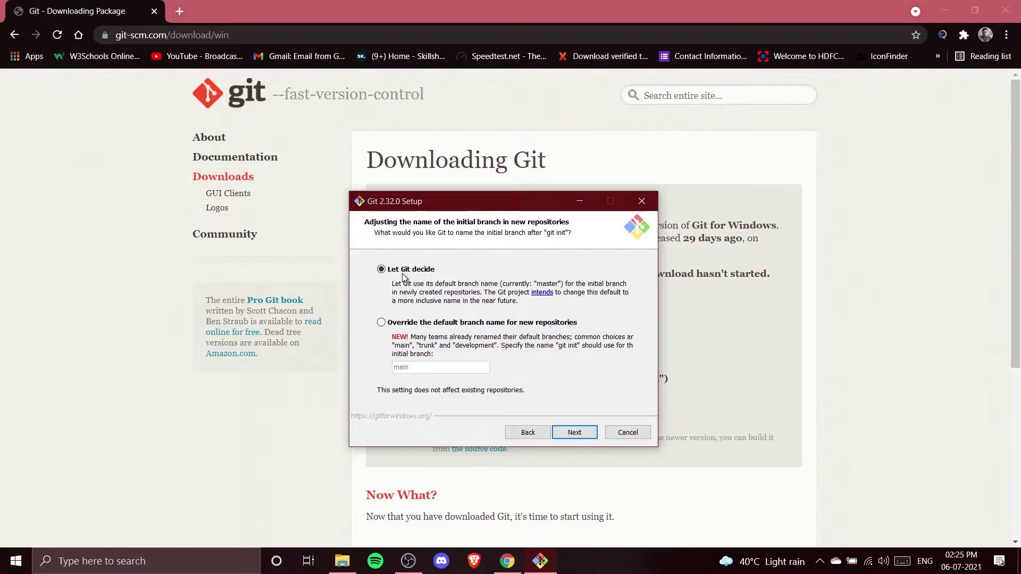
Let Git decide the initial branch name and keep Git available from the command line and 3rd-party software
{"action": "left_click", "coordinate": [579, 438]}
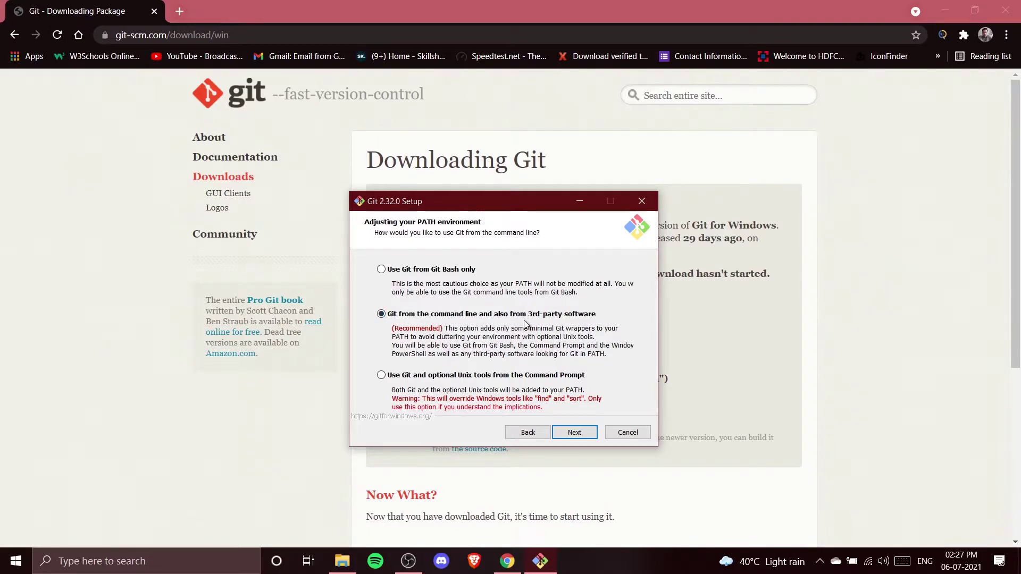
{"action": "left_click", "coordinate": [575, 433]}
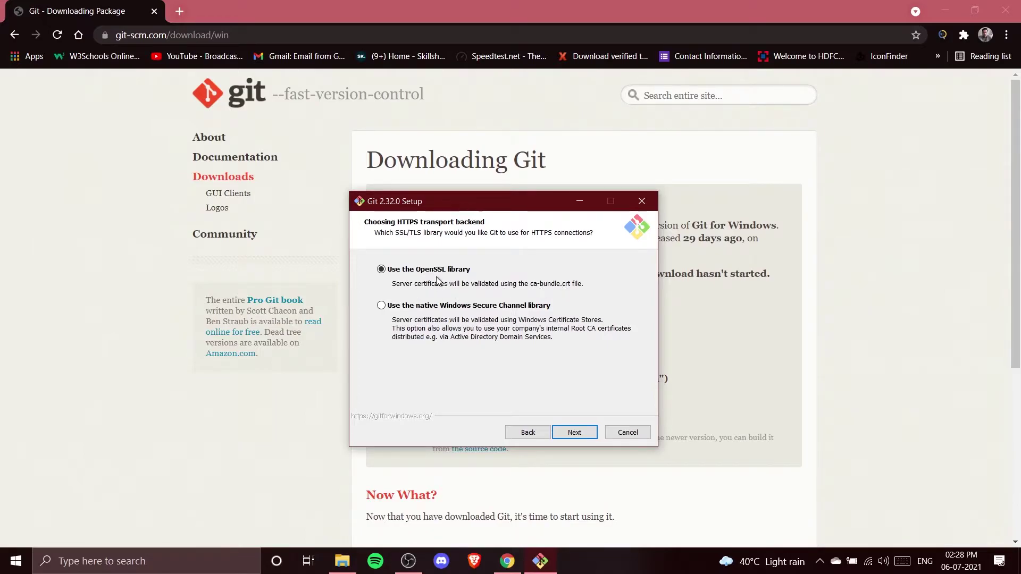
Keep the OpenSSL library for HTTPS and the Windows-style checkout with Unix-style commit for line endings
{"action": "left_click", "coordinate": [575, 436]}
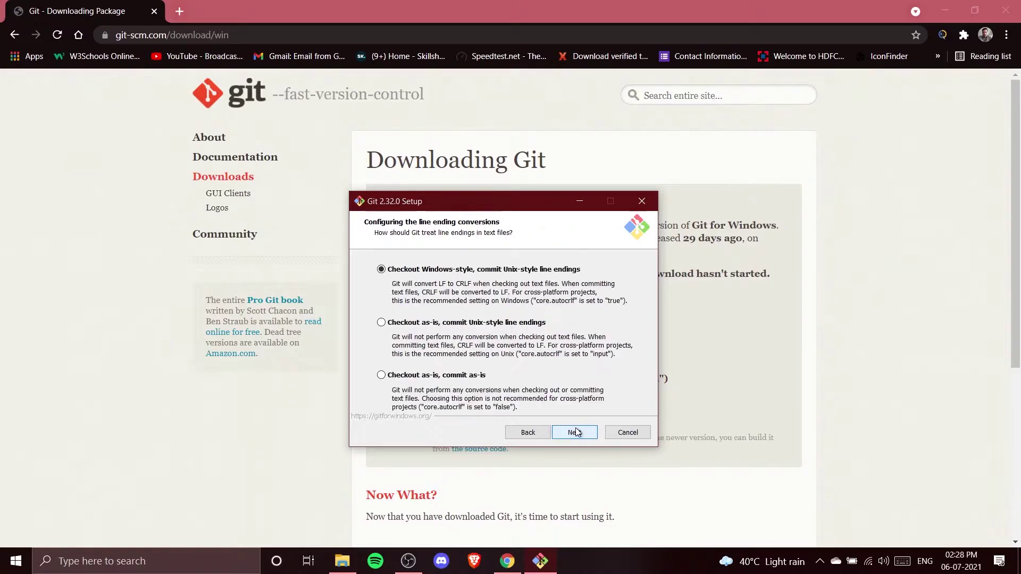
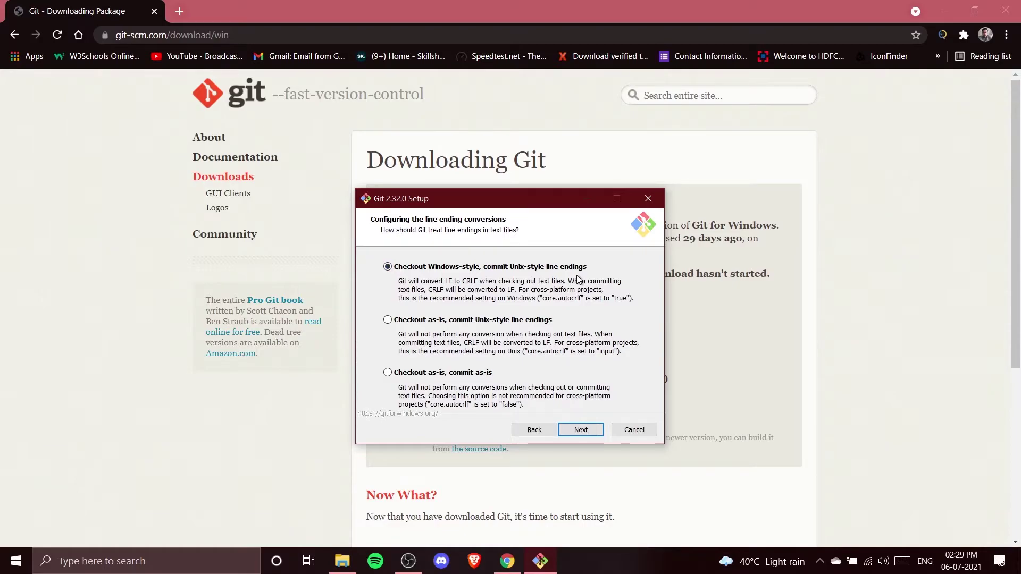
{"action": "left_click", "coordinate": [584, 429]}
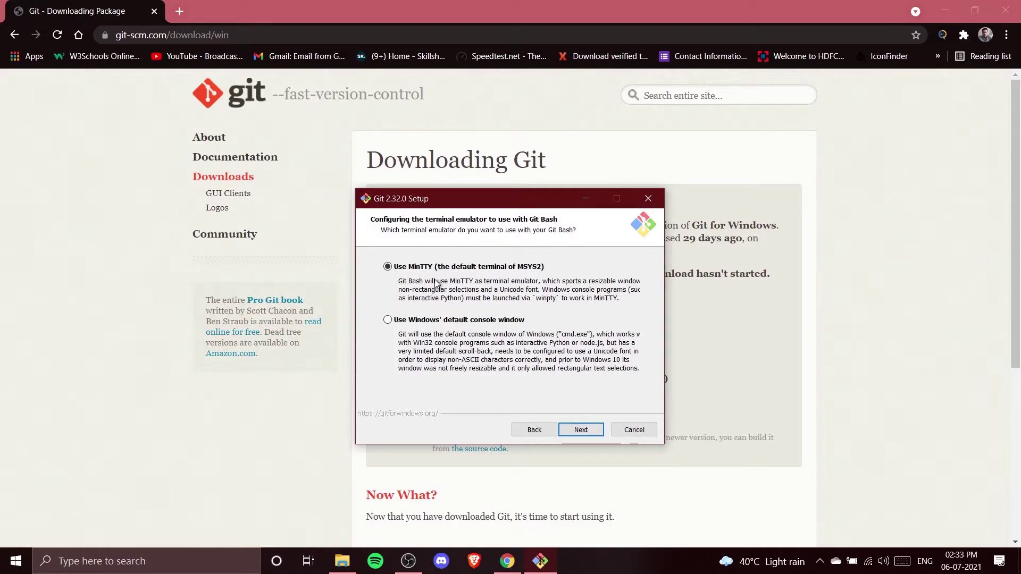
Choose MinTTY (the default terminal of MSYS2) as the terminal emulator for Git Bash
{"action": "left_click", "coordinate": [424, 322]}
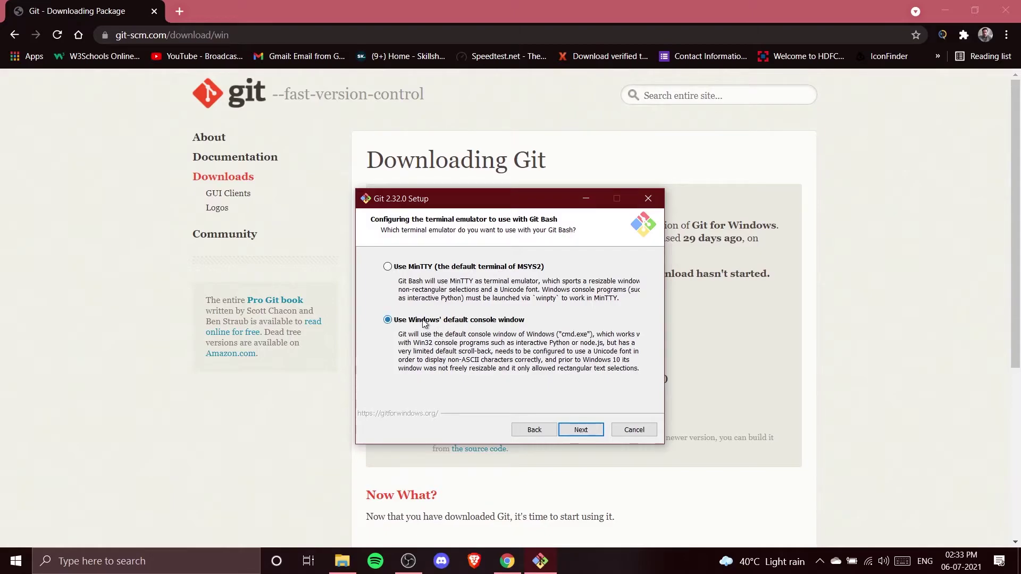
{"action": "left_click", "coordinate": [410, 268]}
{"action": "left_click", "coordinate": [585, 432]}
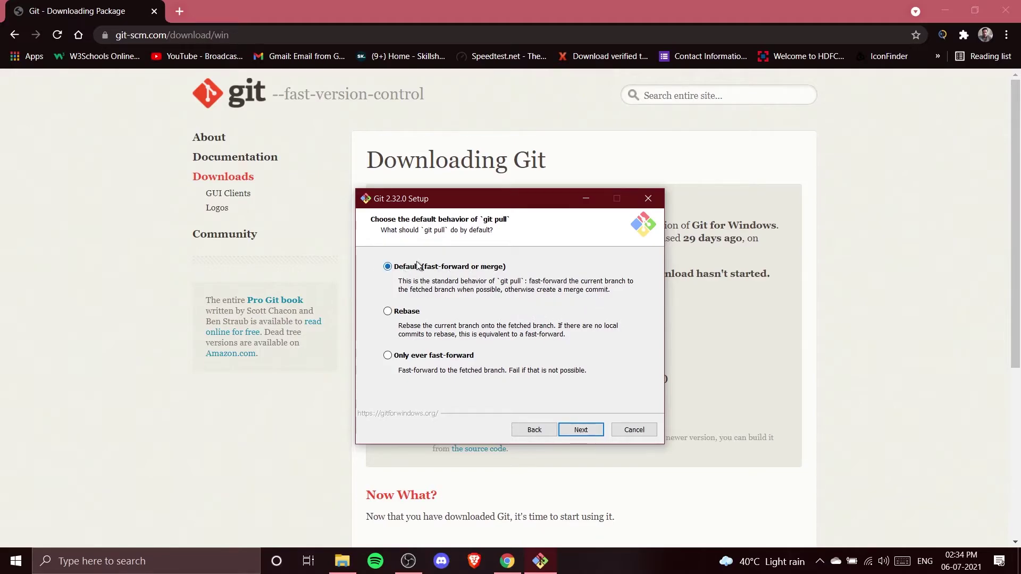
Keep the setup defaults of fast-forward or merge for git pull, Git Credential Manager Core and file system caching
{"action": "left_click", "coordinate": [579, 430]}
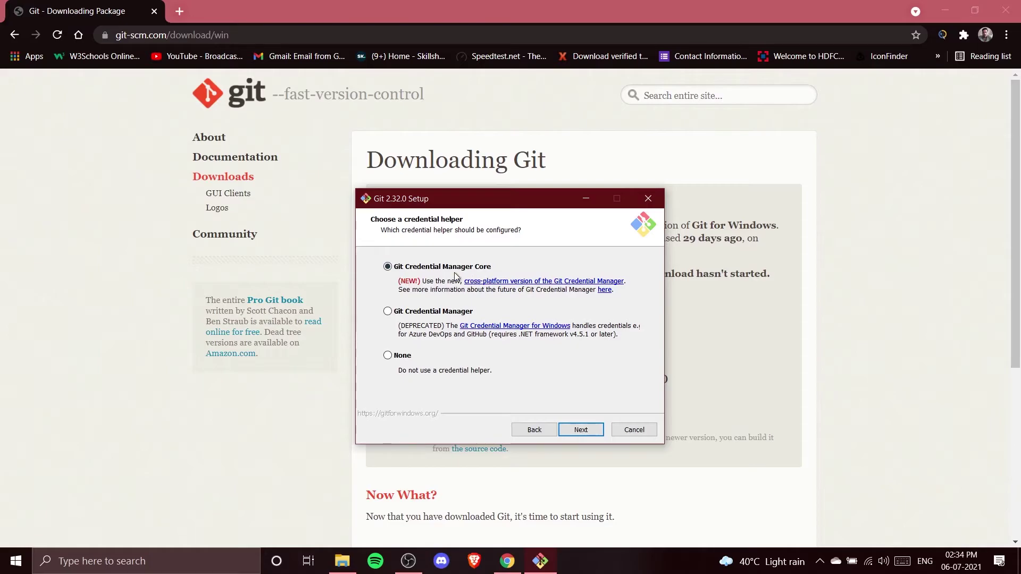
{"action": "left_click", "coordinate": [585, 428]}
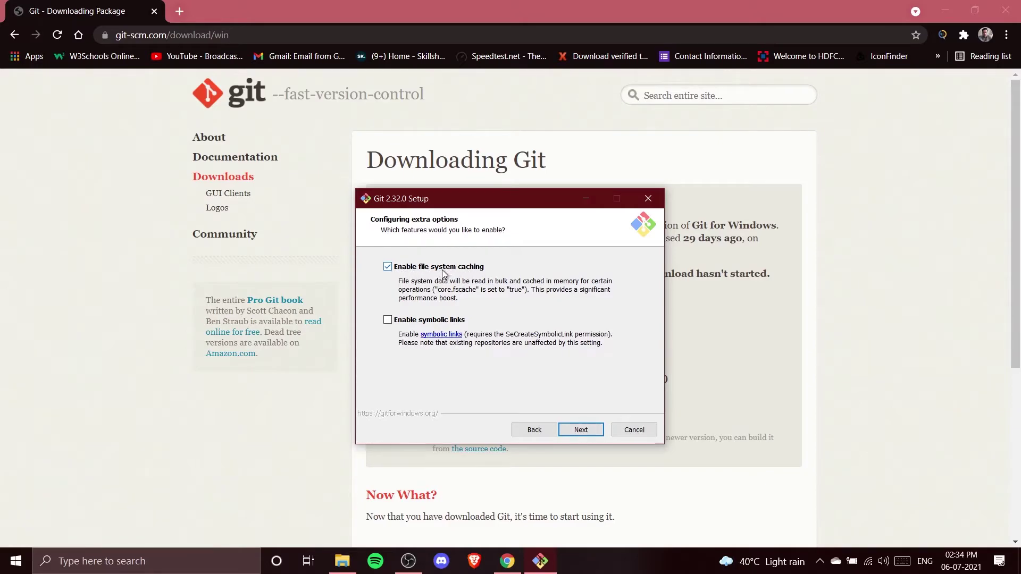
{"action": "left_click", "coordinate": [581, 431]}
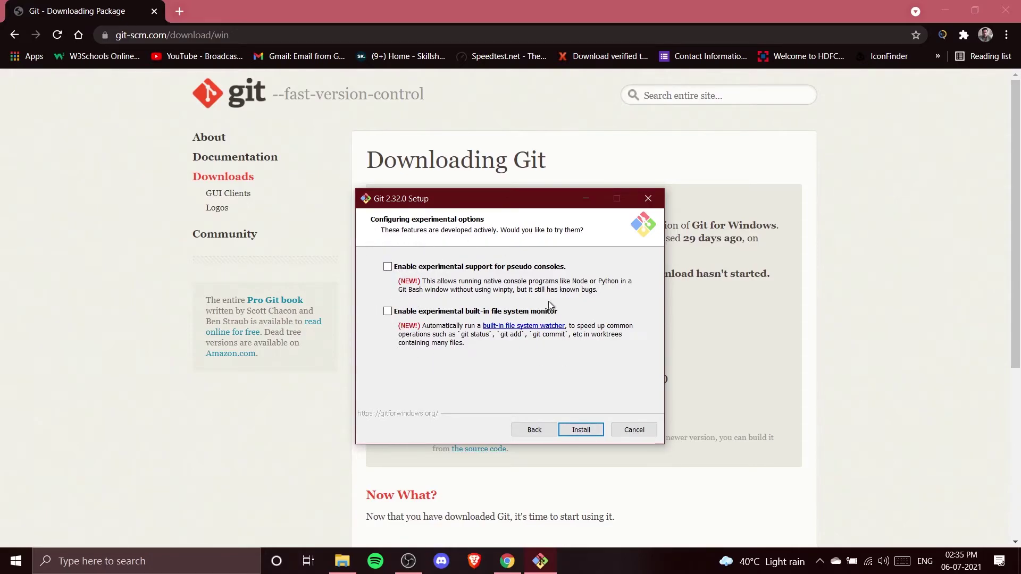
Install Git without experimental options and finish the setup without viewing the release notes
{"action": "left_click", "coordinate": [582, 430]}
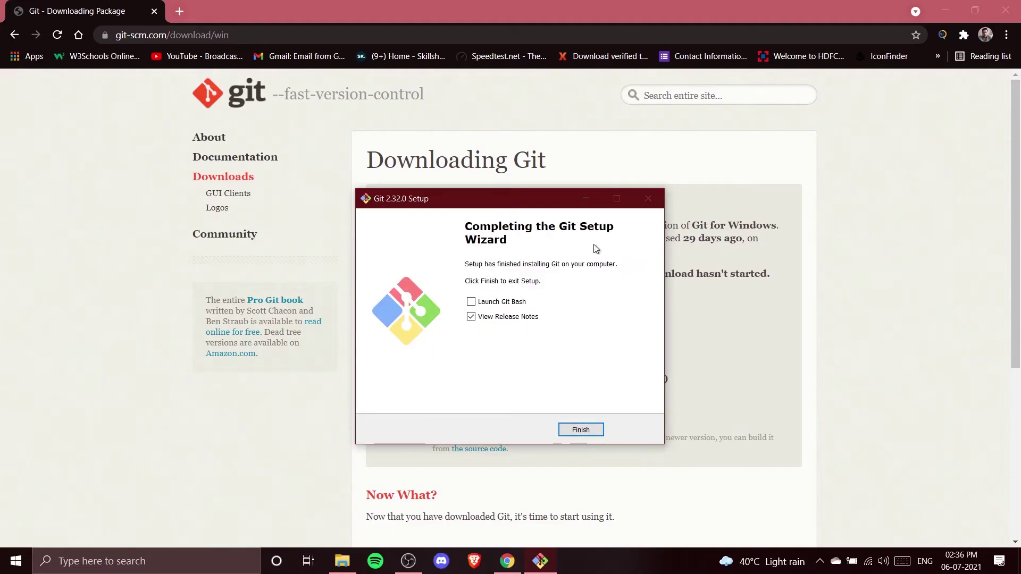
{"action": "left_click", "coordinate": [497, 319]}
{"action": "left_click", "coordinate": [575, 429]}
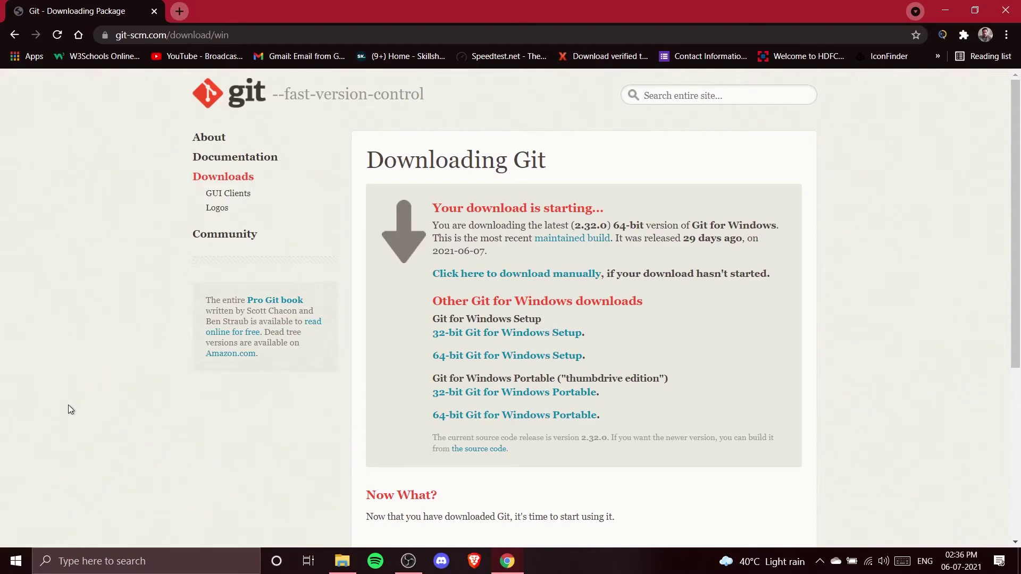
Open Command Prompt and check the installed Git version with git --version, highlighting the output line
{"action": "left_click", "coordinate": [111, 571]}
{"action": "type", "text": "cmd"}
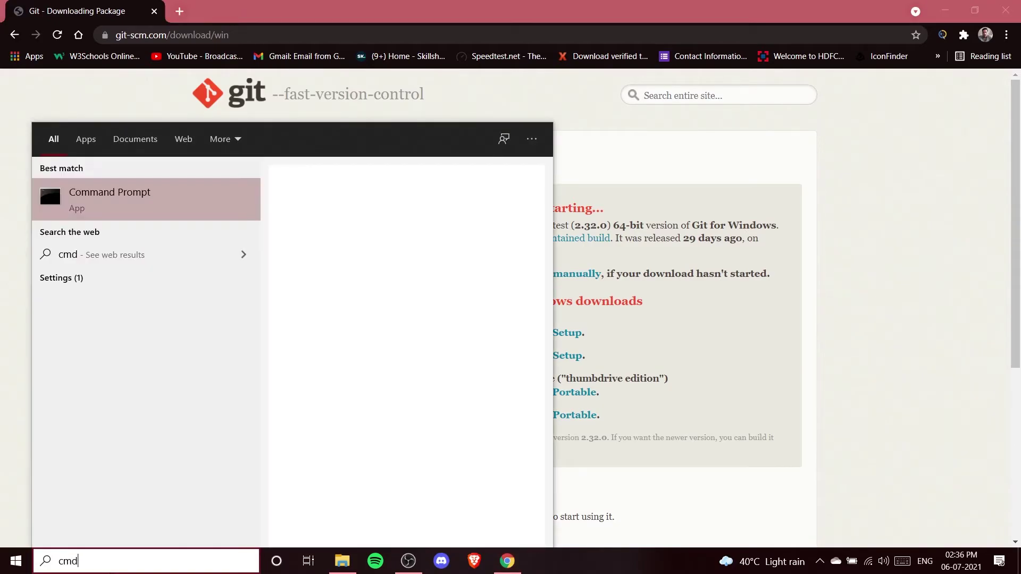
{"action": "left_click", "coordinate": [222, 220]}
{"action": "left_click_drag", "start_coordinate": [265, 79], "coordinate": [434, 143]}
{"action": "type", "text": "git"}
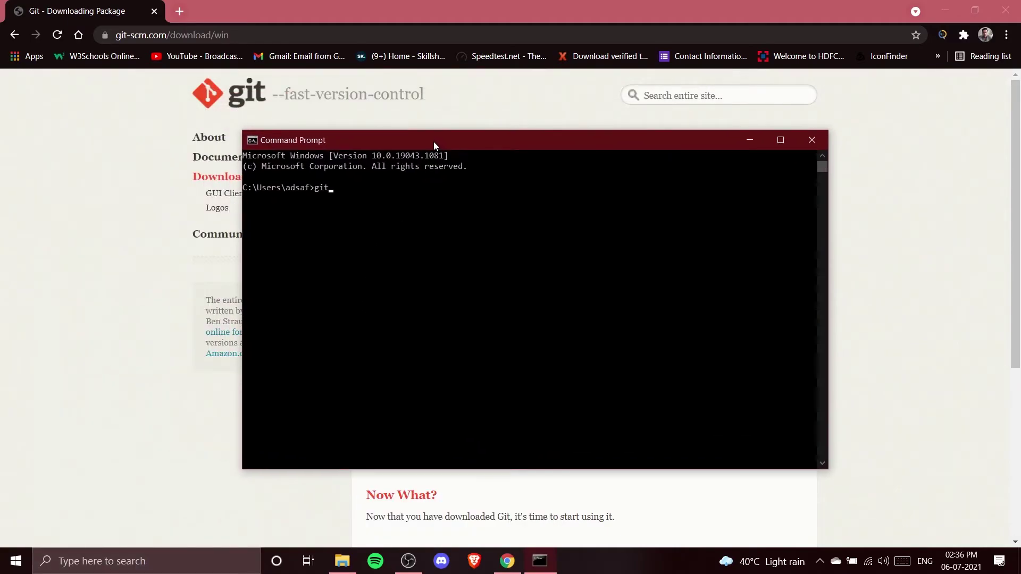
{"action": "type", "text": " --version"}
{"action": "key", "text": "Return"}
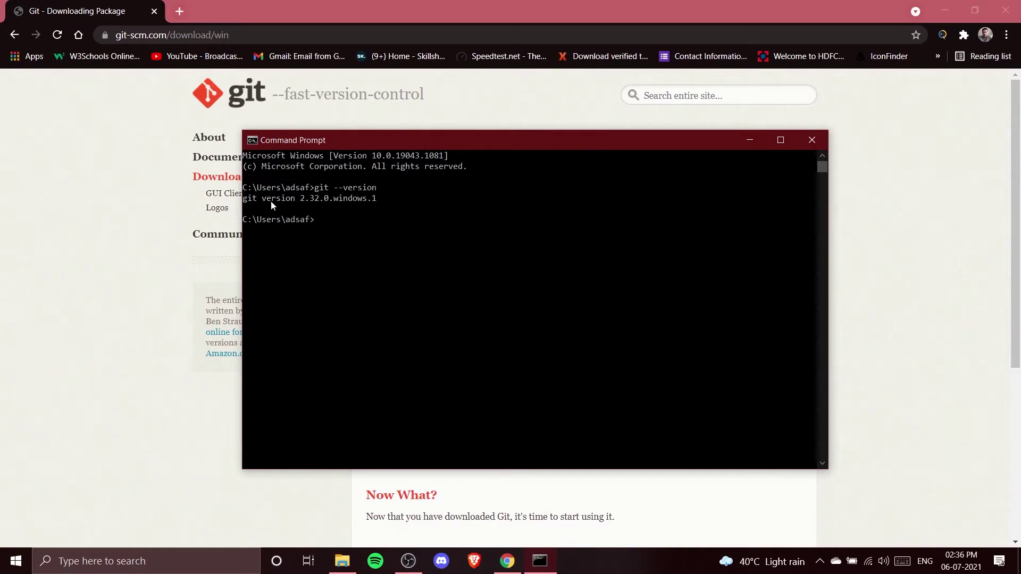
{"action": "left_click_drag", "start_coordinate": [250, 203], "coordinate": [381, 200]}
{"action": "left_click", "coordinate": [428, 198]}
{"action": "left_click_drag", "start_coordinate": [389, 200], "coordinate": [245, 201]}
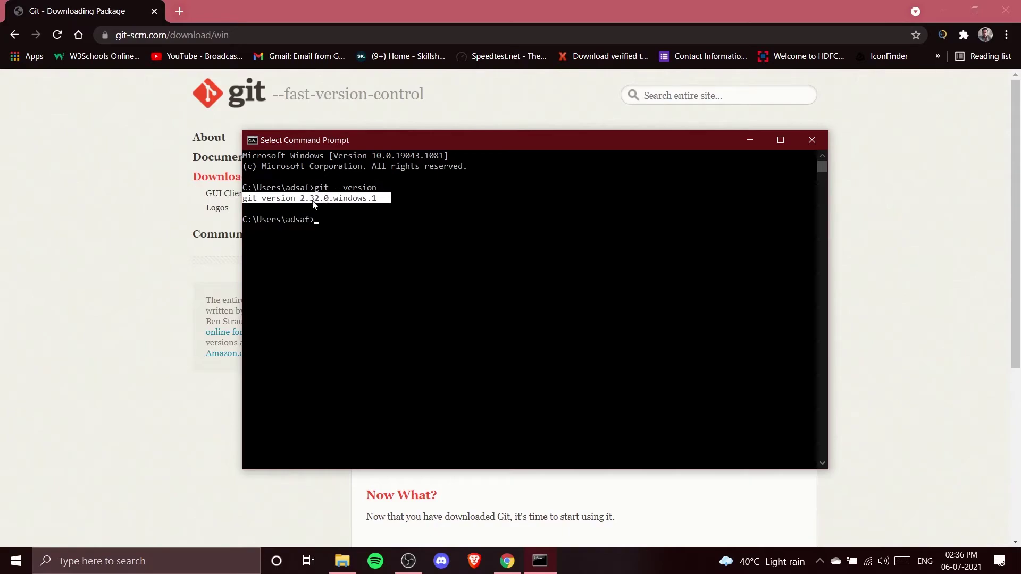
{"action": "left_click", "coordinate": [441, 198]}
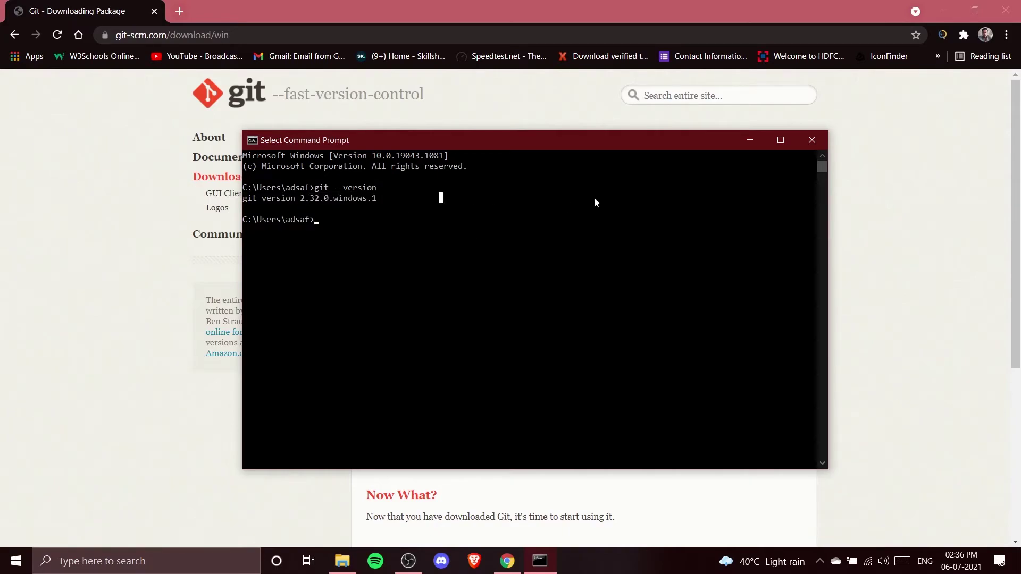
Minimize Command Prompt and switch to File Explorer at This PC
{"action": "left_click", "coordinate": [749, 140]}
{"action": "left_click", "coordinate": [342, 561]}
{"action": "key", "text": "BackSpace"}
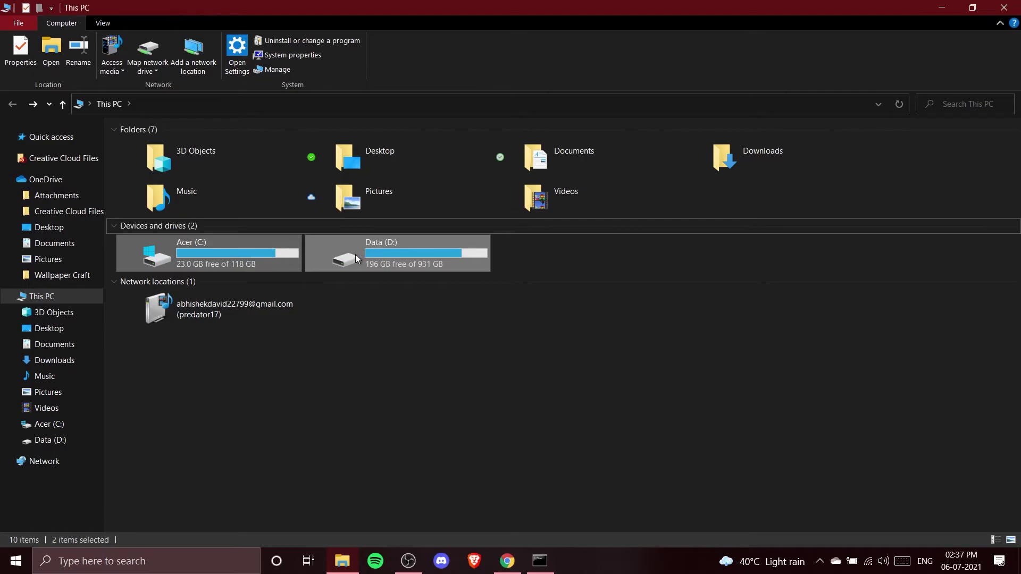
{"action": "key", "text": "Left"}
{"action": "key", "text": "Return"}
{"action": "key", "text": "BackSpace"}
{"action": "key", "text": "Right"}
{"action": "key", "text": "Return"}
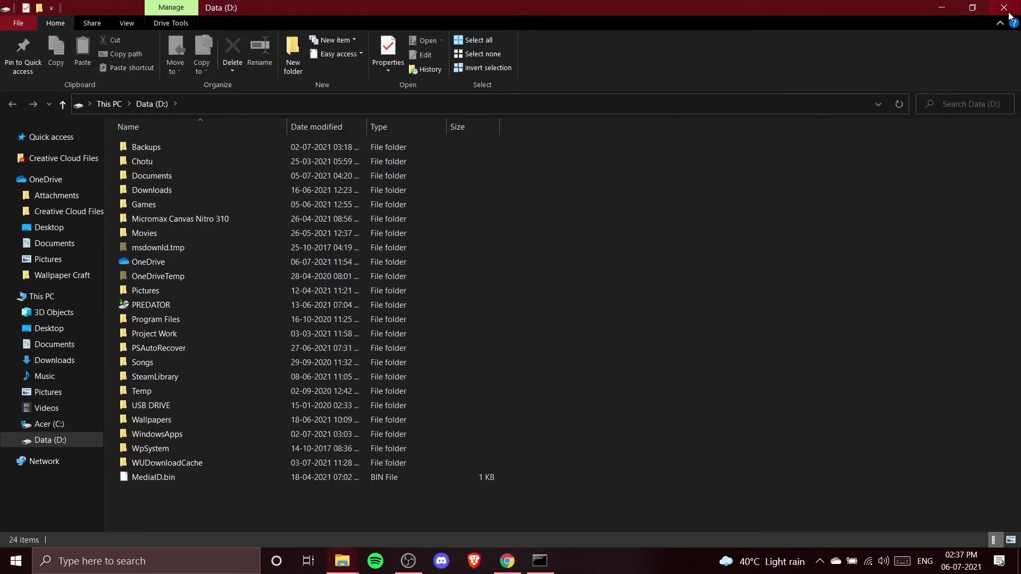
{"action": "key", "text": "BackSpace"}
{"action": "key", "text": "BackSpace"}
Open the Git folder inside Documents > Python Youtube Channel on the Data (D:) drive
{"action": "double_click", "coordinate": [381, 252]}
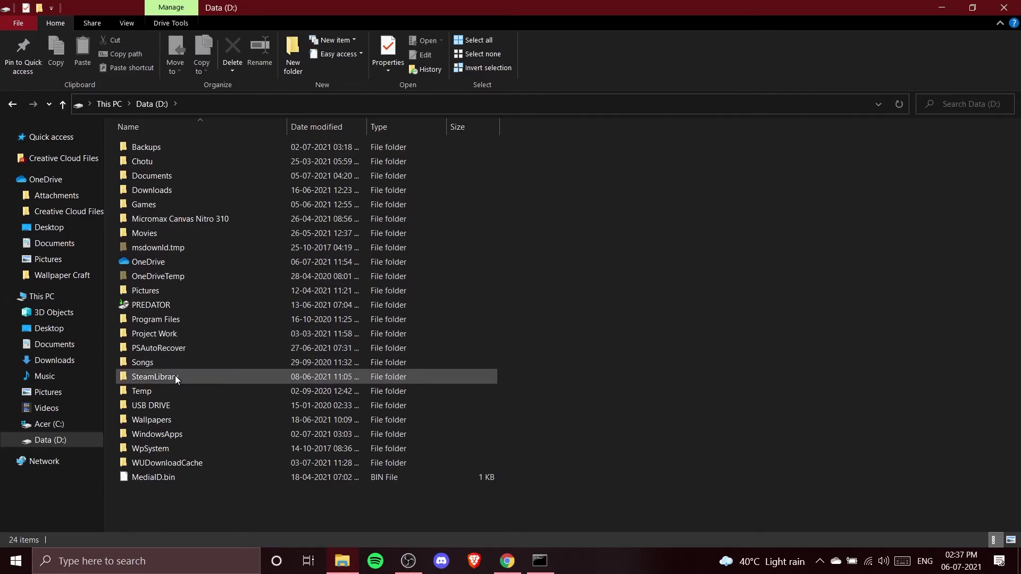
{"action": "double_click", "coordinate": [173, 183]}
{"action": "double_click", "coordinate": [192, 336]}
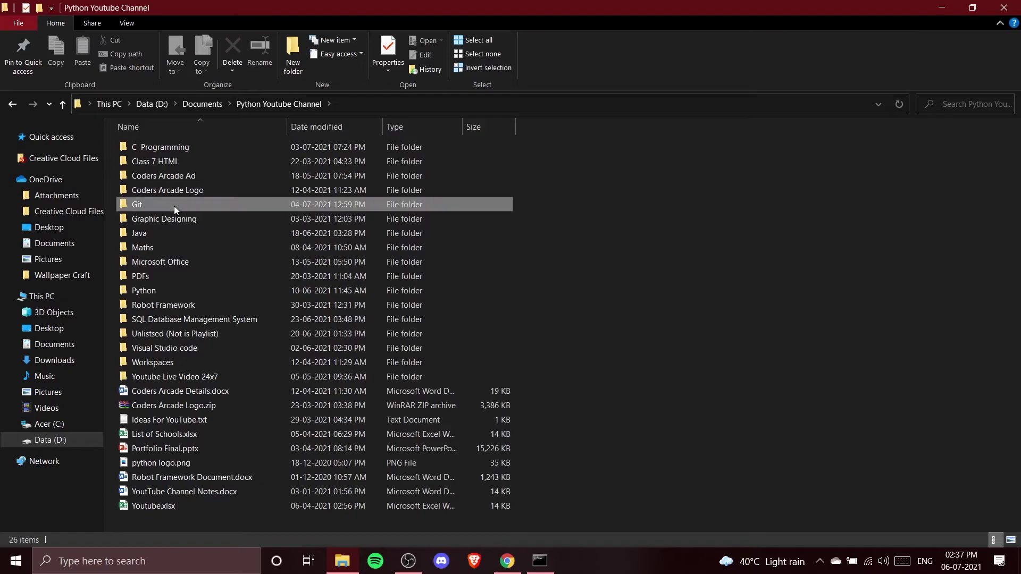
{"action": "double_click", "coordinate": [174, 206]}
Create a new folder named "git workspcae" in the Git folder
{"action": "right_click", "coordinate": [197, 242]}
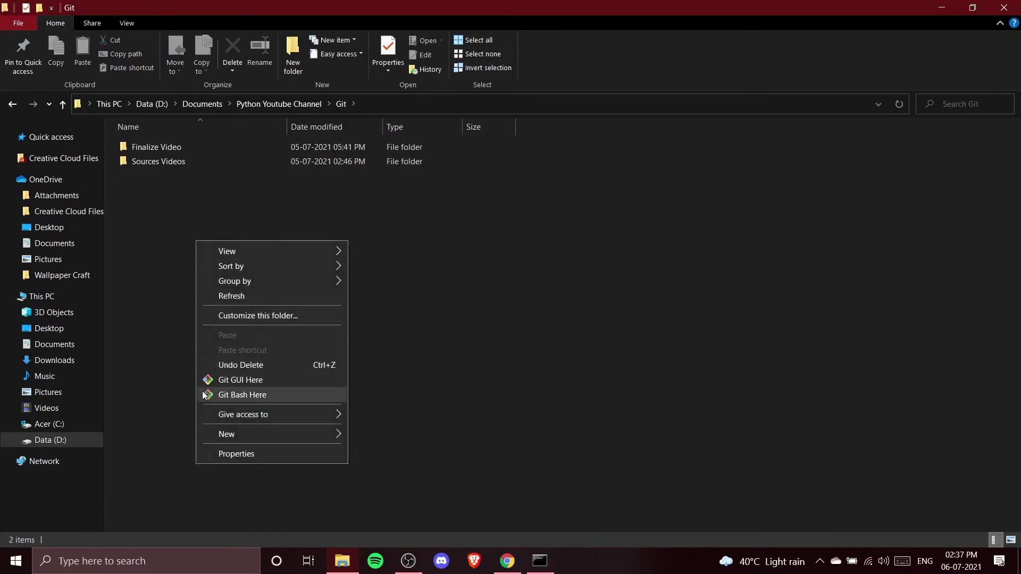
{"action": "mouse_move", "coordinate": [257, 434]}
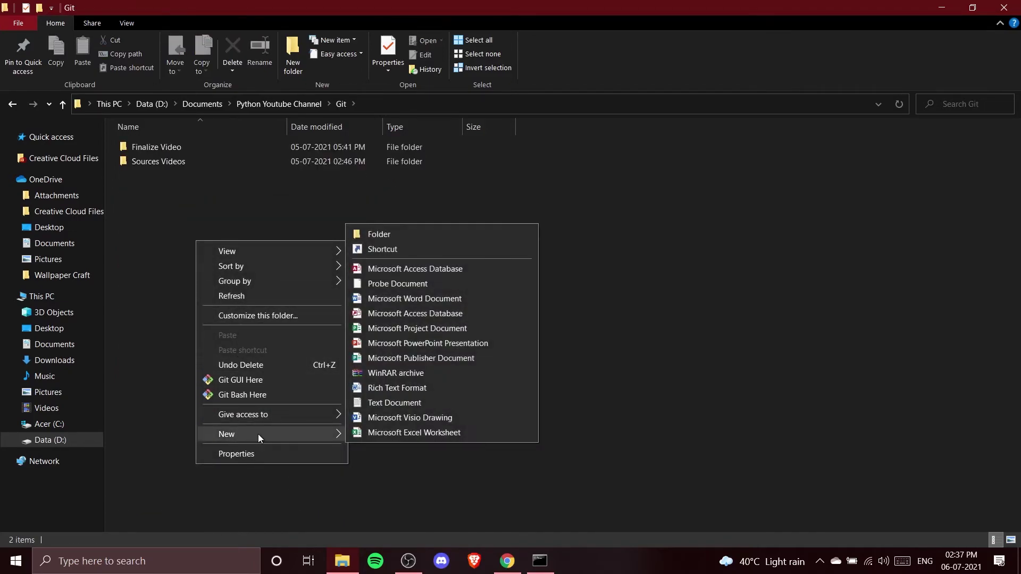
{"action": "left_click", "coordinate": [378, 236]}
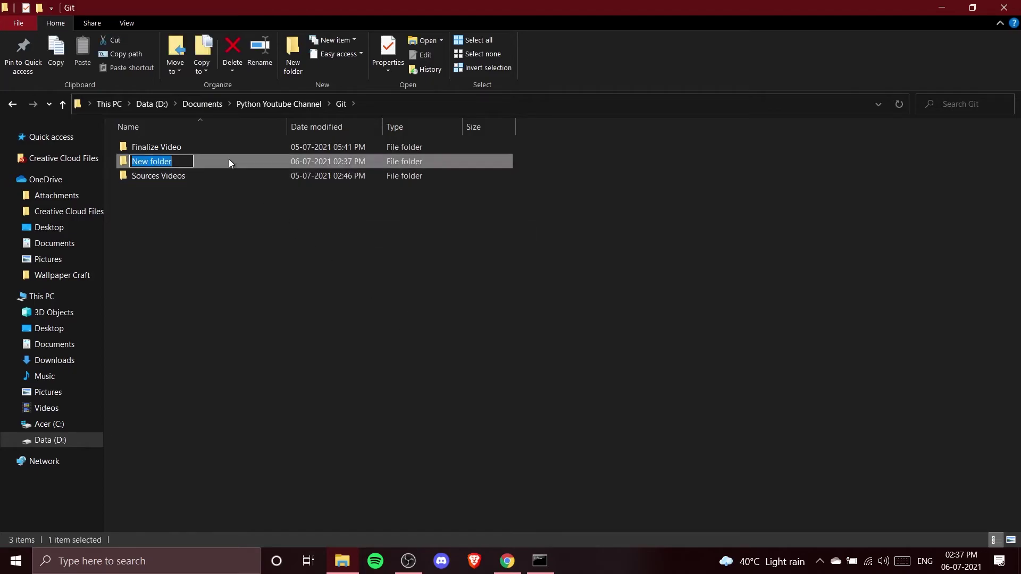
{"action": "type", "text": "git"}
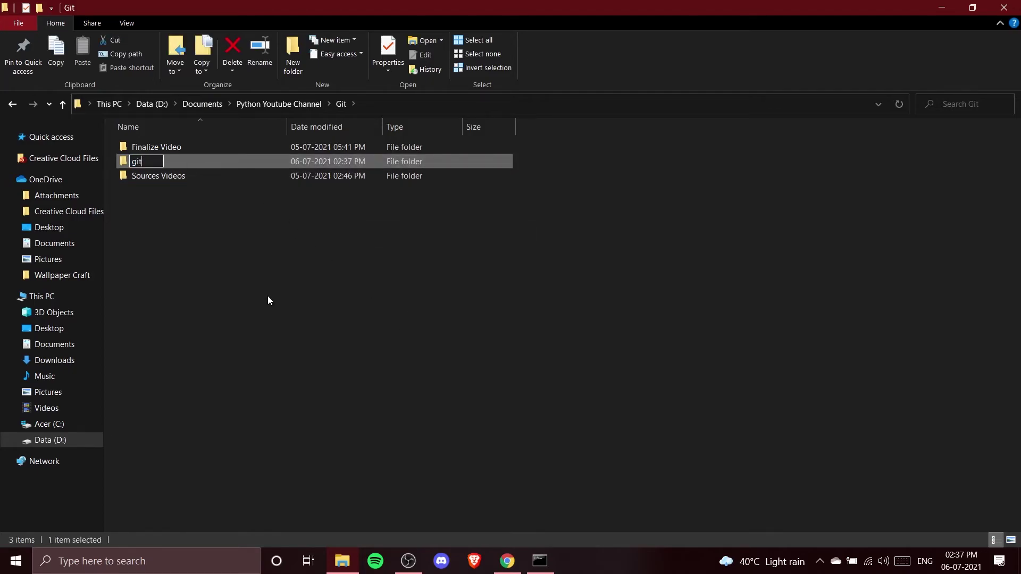
{"action": "type", "text": " workspcae"}
{"action": "key", "text": "Return"}
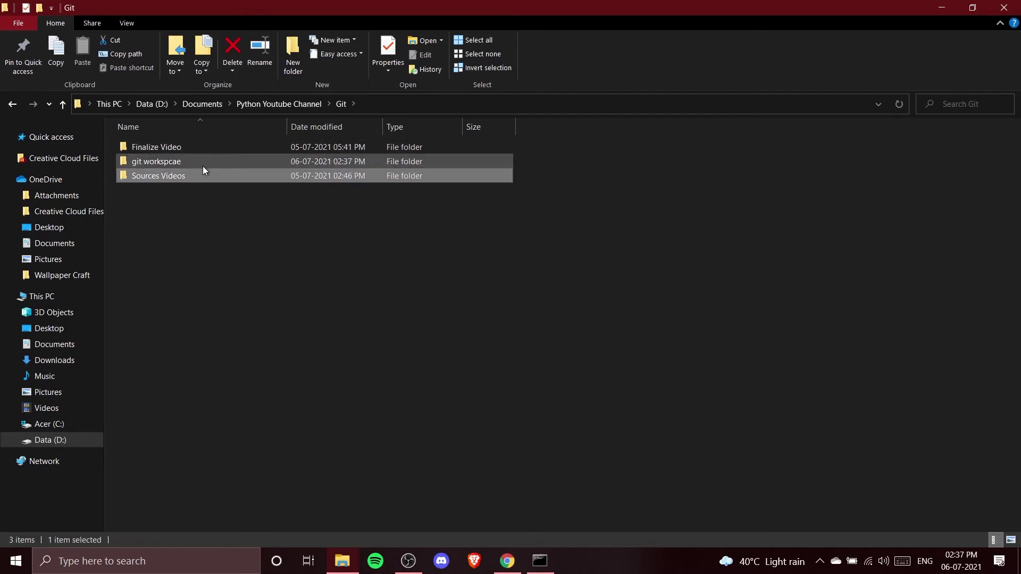
Open the "git workspcae" folder, launch Git Bash in it and move the terminal window nearer the screen's centre
{"action": "double_click", "coordinate": [203, 161]}
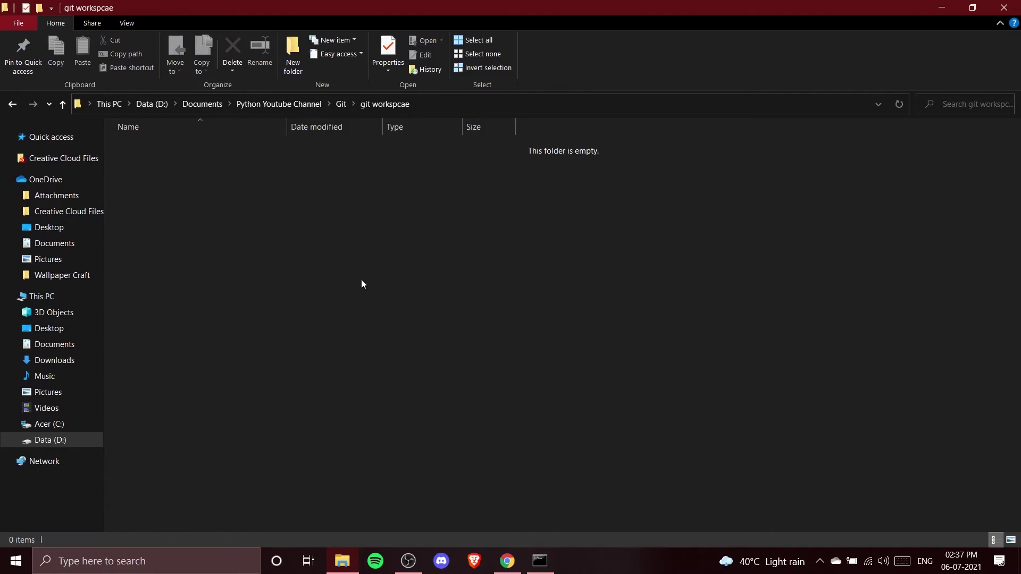
{"action": "right_click", "coordinate": [319, 240]}
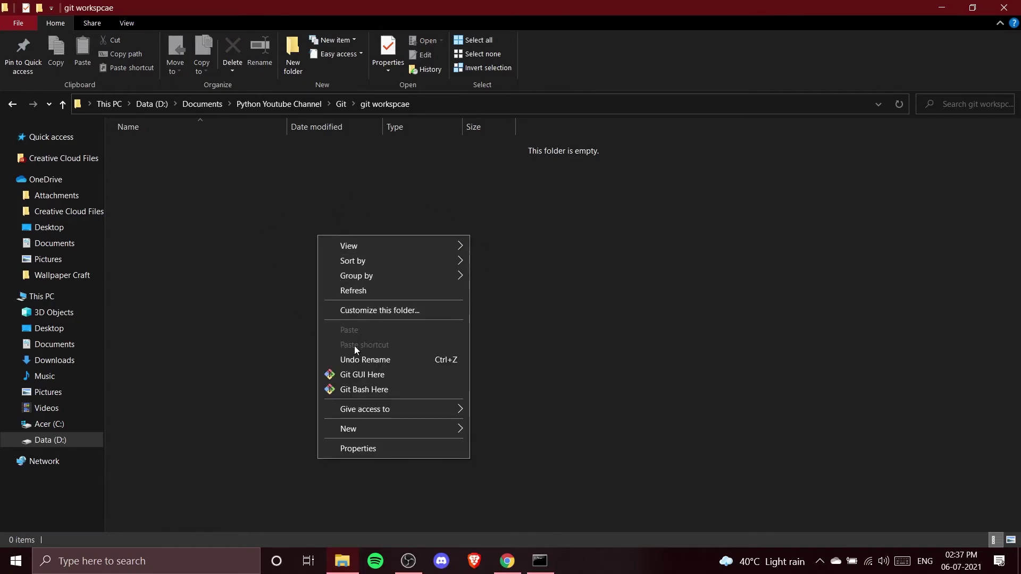
{"action": "left_click", "coordinate": [363, 394]}
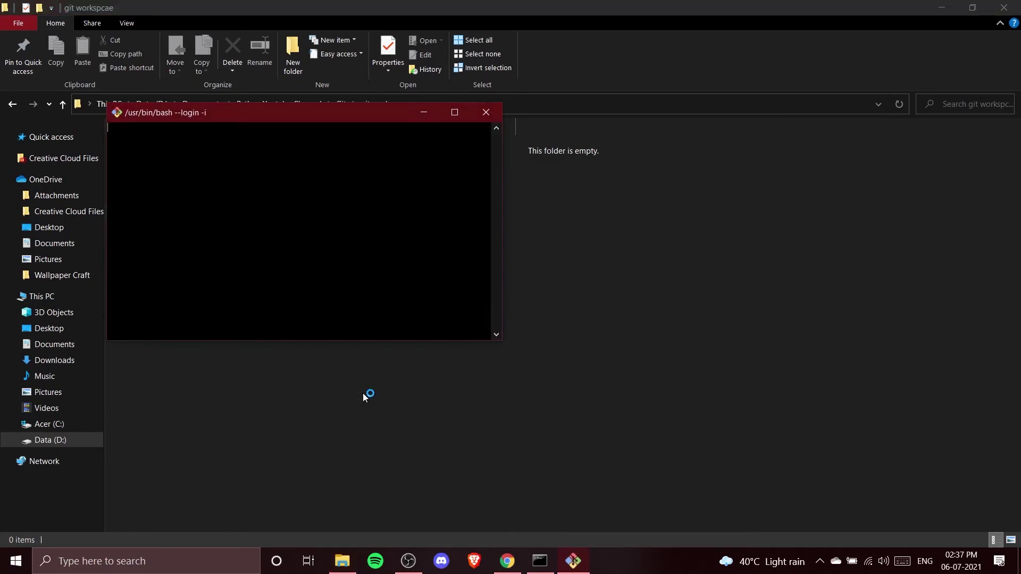
{"action": "left_click_drag", "start_coordinate": [268, 118], "coordinate": [380, 195]}
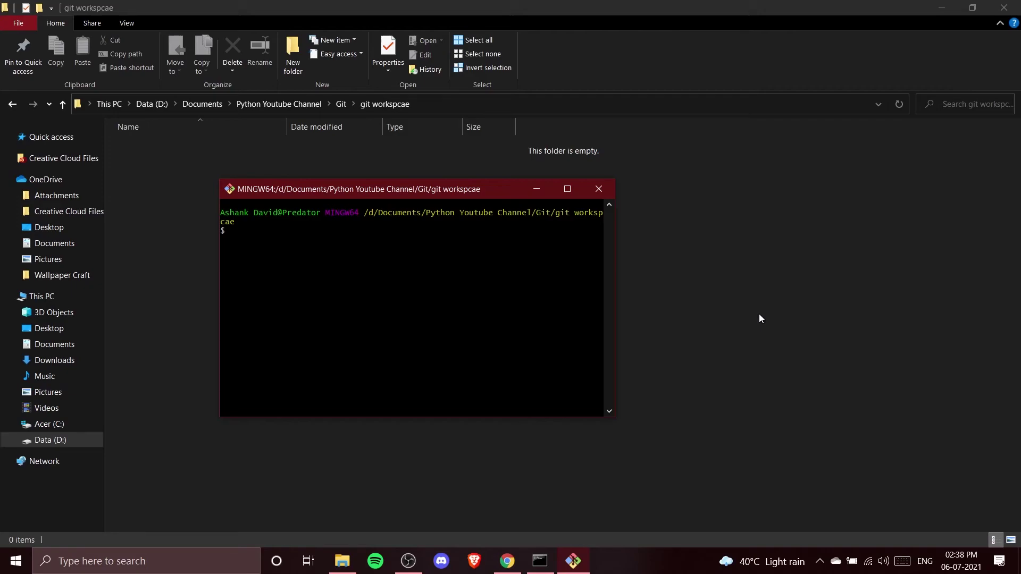
Check the Git version in Git Bash with git --version and highlight part of the output
{"action": "type", "text": "git --version"}
{"action": "key", "text": "Return"}
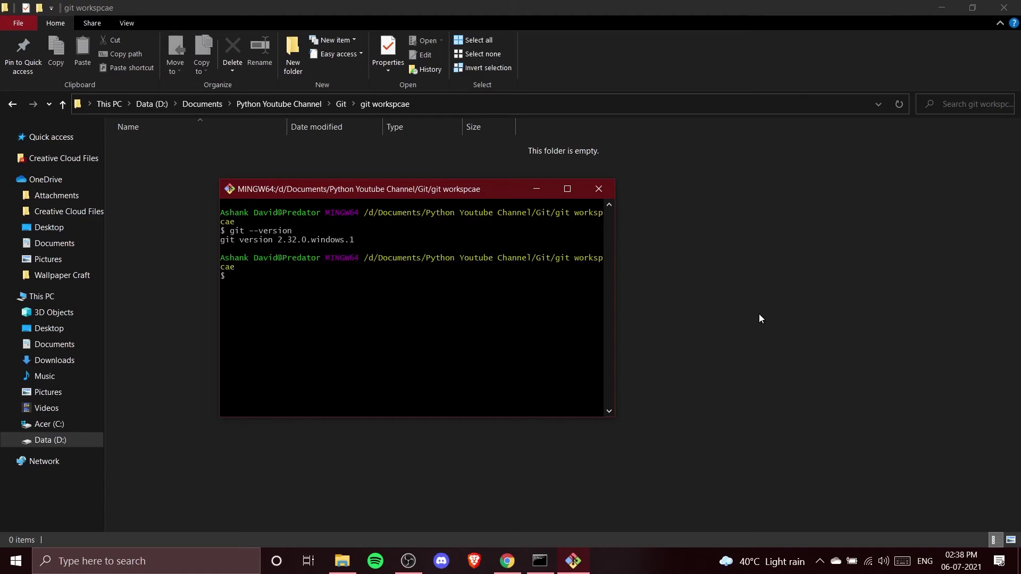
{"action": "left_click_drag", "start_coordinate": [246, 242], "coordinate": [316, 241]}
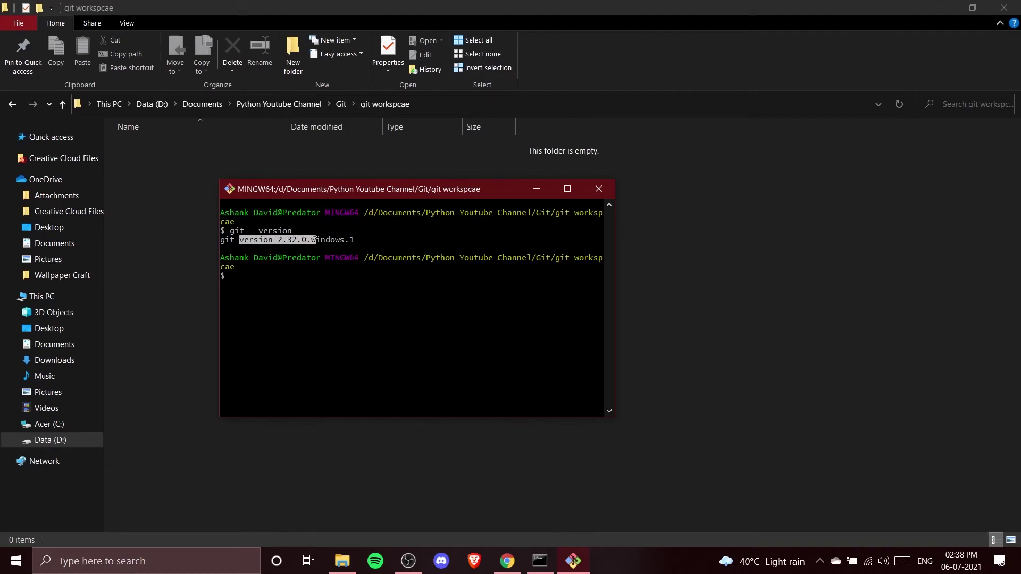
{"action": "left_click", "coordinate": [357, 282]}
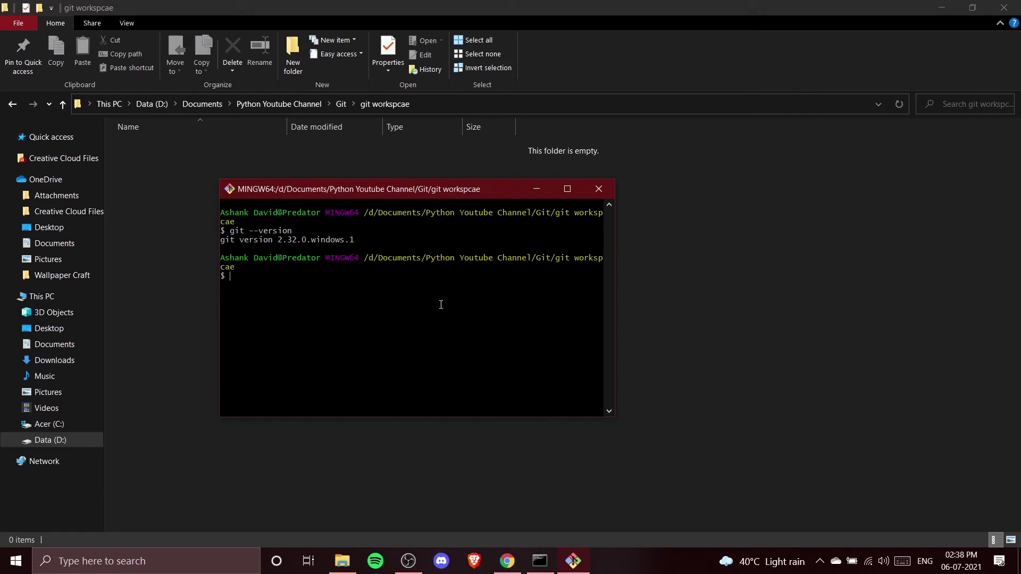
Enlarge the Git Bash text, resize and reposition its window, and highlight the version number in the output
{"action": "scroll", "coordinate": [441, 304], "scroll_direction": "up", "scroll_amount": 10}
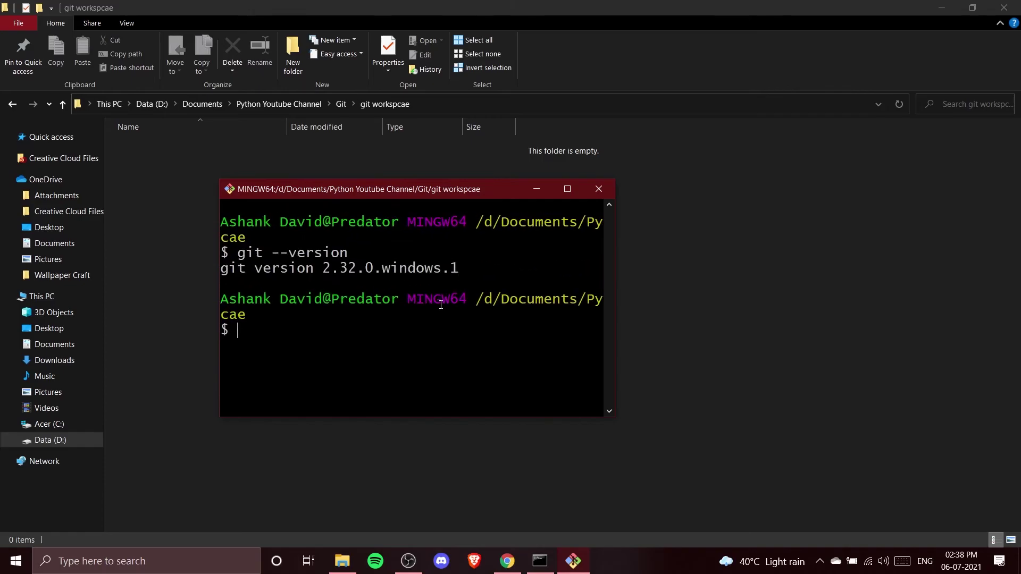
{"action": "scroll", "coordinate": [441, 305], "scroll_direction": "down", "scroll_amount": 2}
{"action": "scroll", "coordinate": [250, 305], "scroll_direction": "up", "scroll_amount": 1}
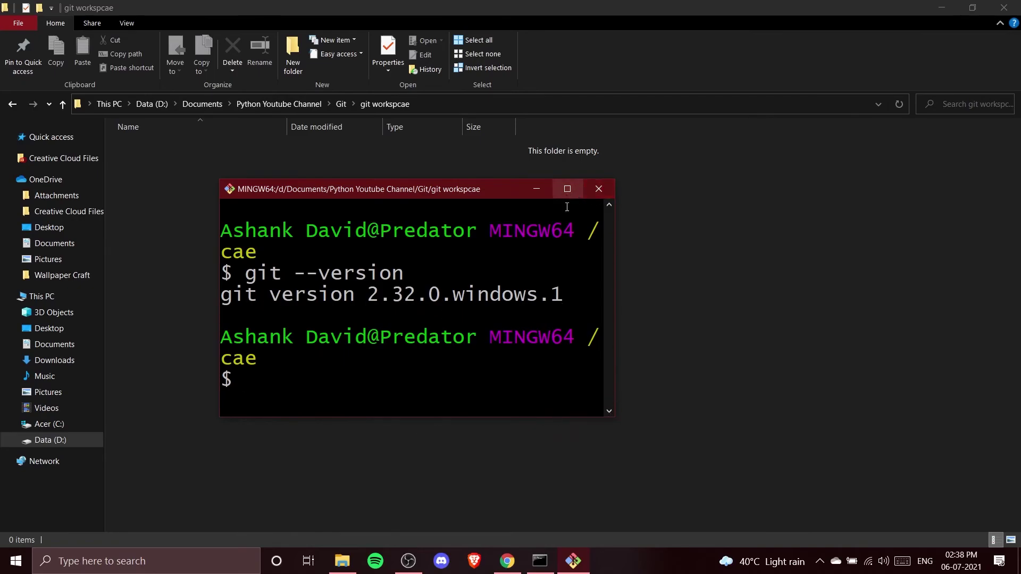
{"action": "left_click_drag", "start_coordinate": [614, 415], "coordinate": [807, 498]}
{"action": "left_click_drag", "start_coordinate": [547, 197], "coordinate": [524, 156]}
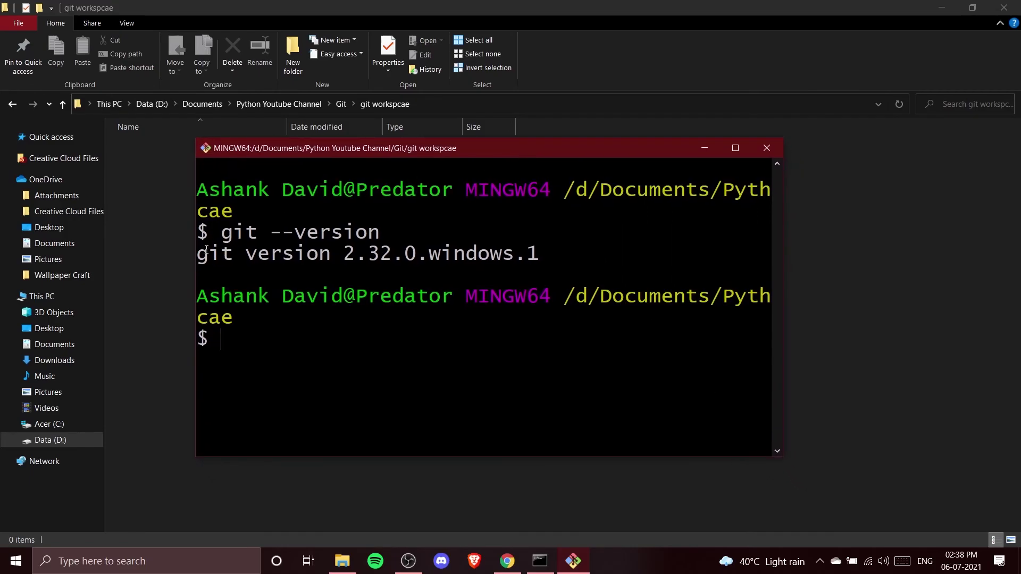
{"action": "left_click_drag", "start_coordinate": [346, 255], "coordinate": [415, 258]}
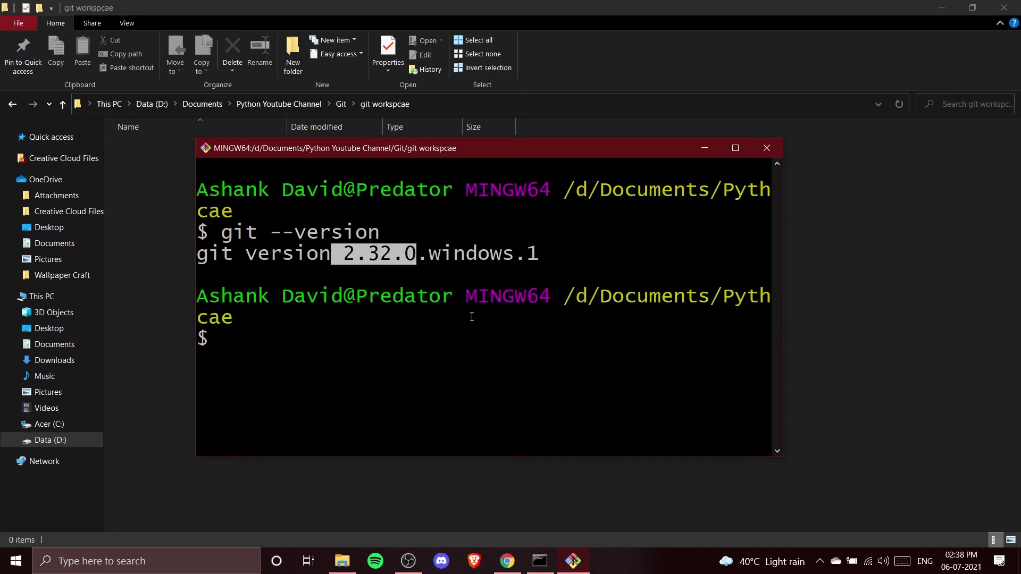